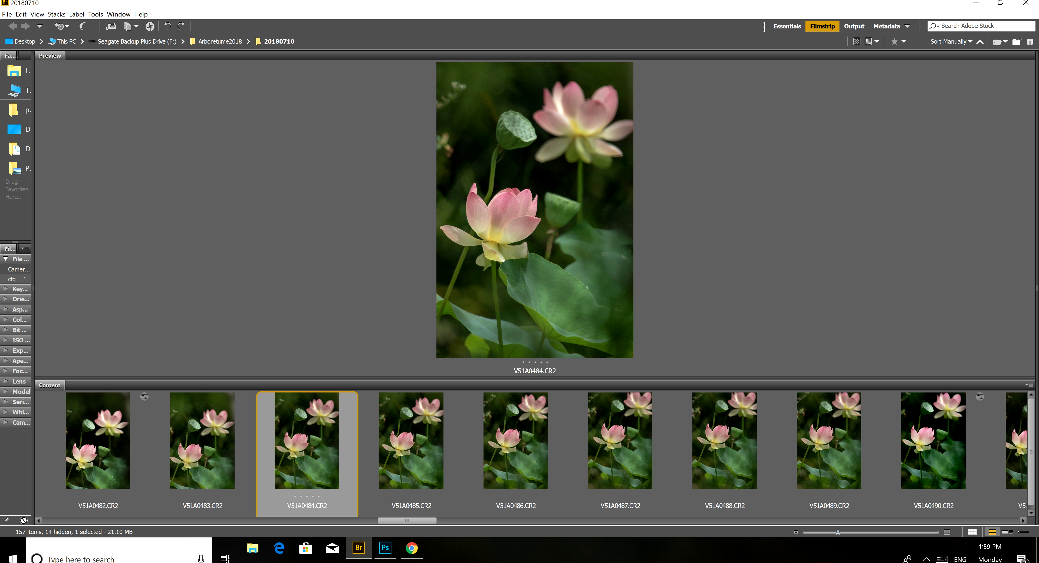
Step: Compare lotus shots V51A0484 and V51A0490 in Bridge's Filmstrip, then switch to Photoshop
key("Escape")
key("Right")
key("Right")
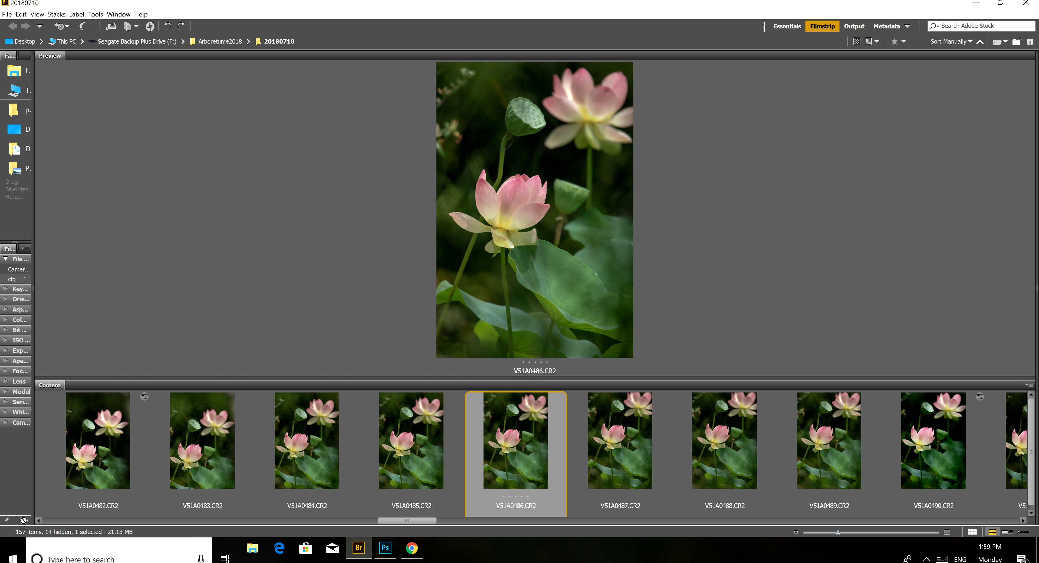
key("Right")
key("Right")
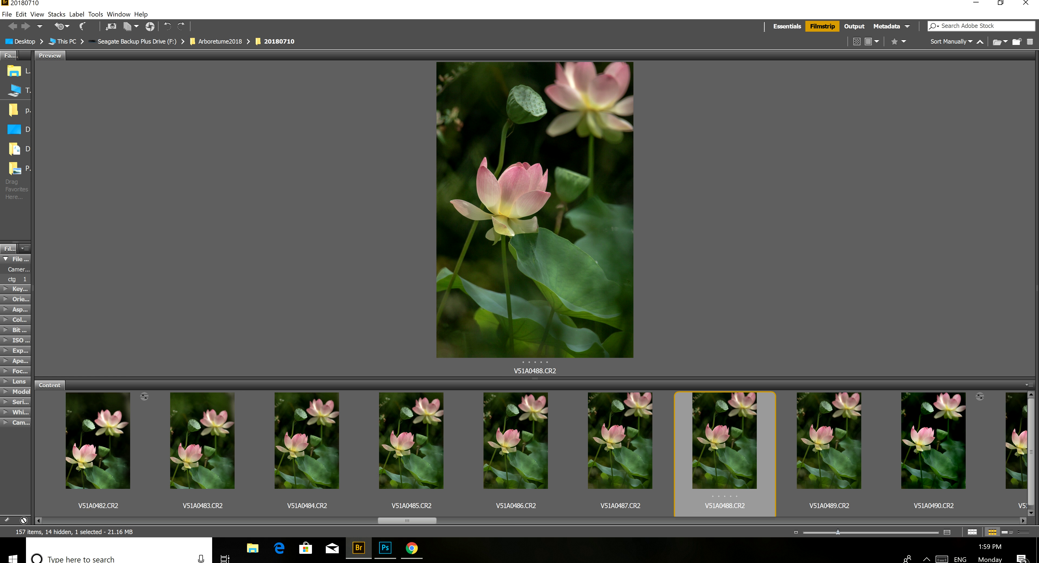
key("Right")
key("Right")
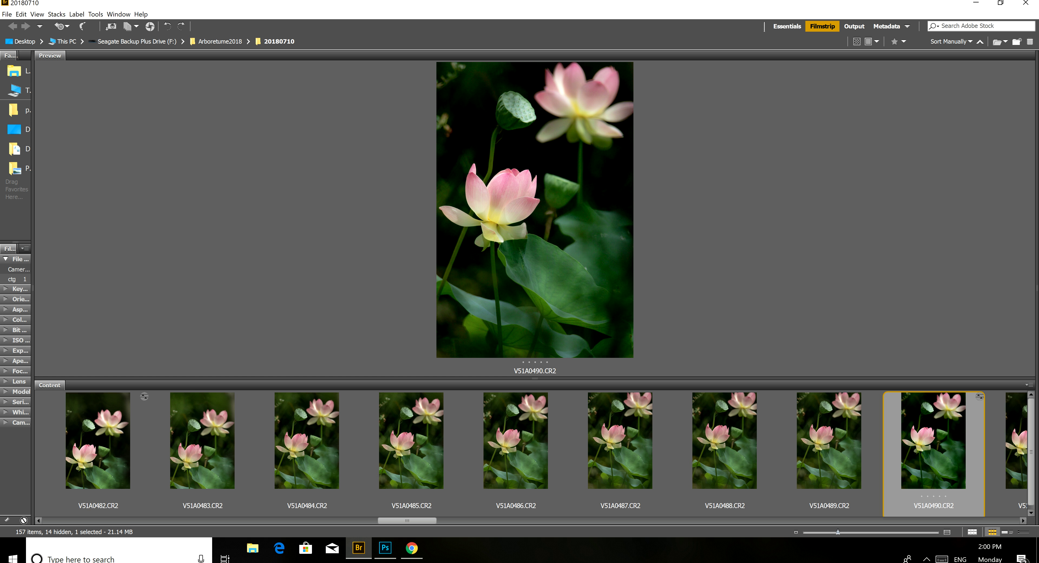
key("Left")
key("Left")
key("Left")
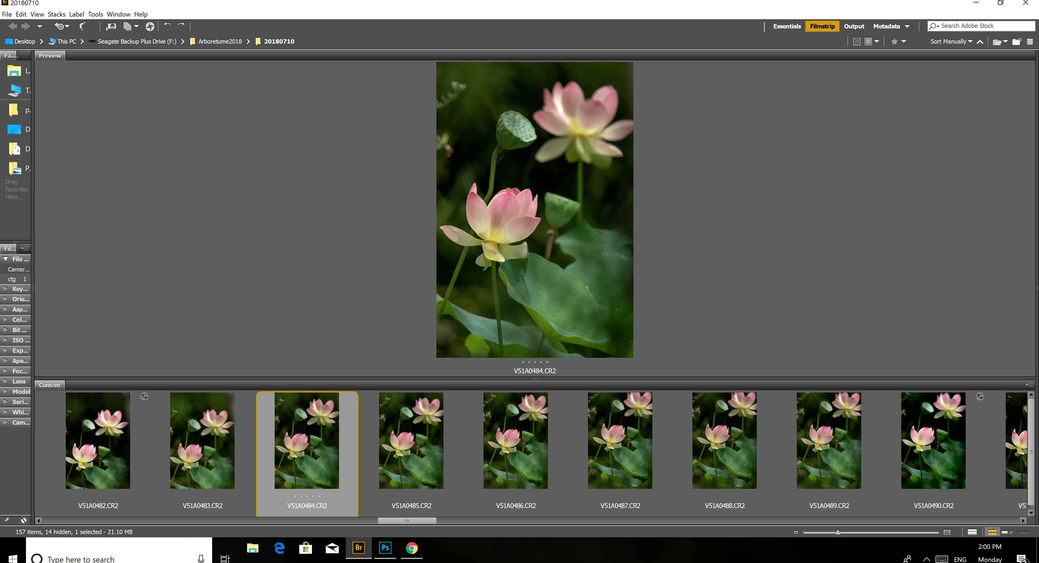
key("Right")
key("Right")
key("Right")
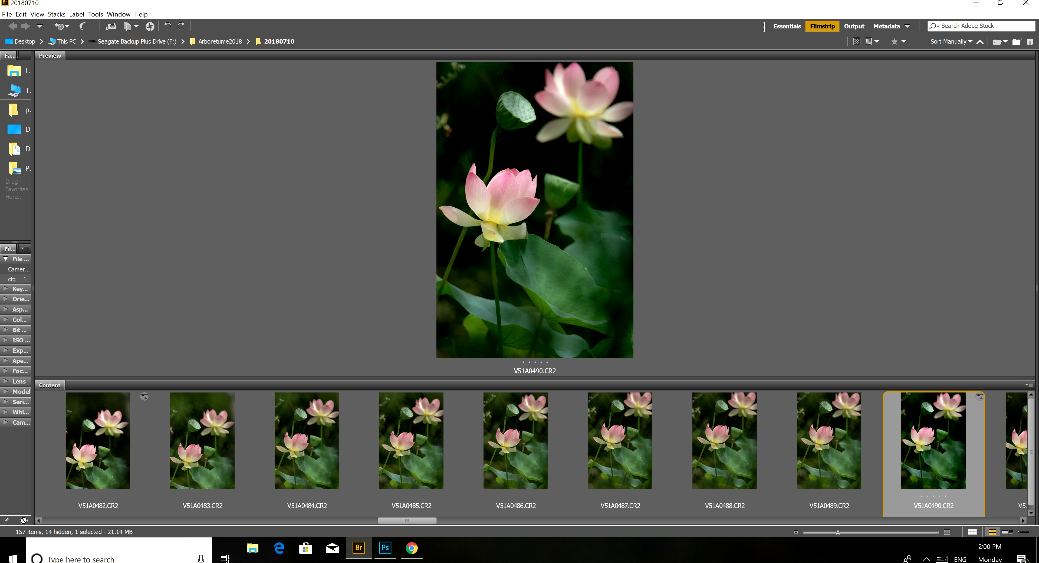
key("Left")
key("Left")
key("Left")
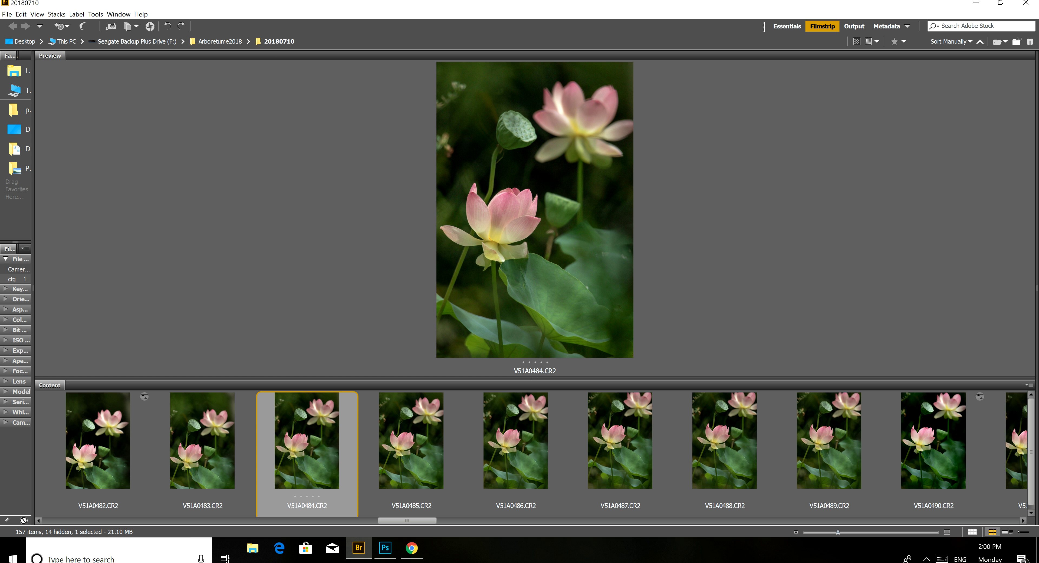
key("alt+Tab")
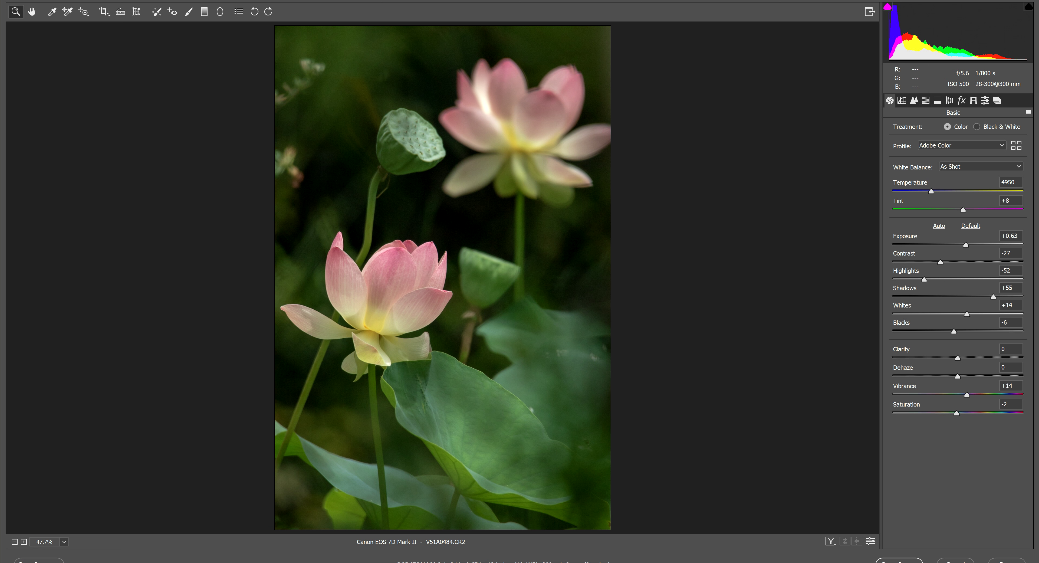
Step: Set Temperature to 5000 after trying 4150, 5550 and 5150
type("4150")
key("Return")
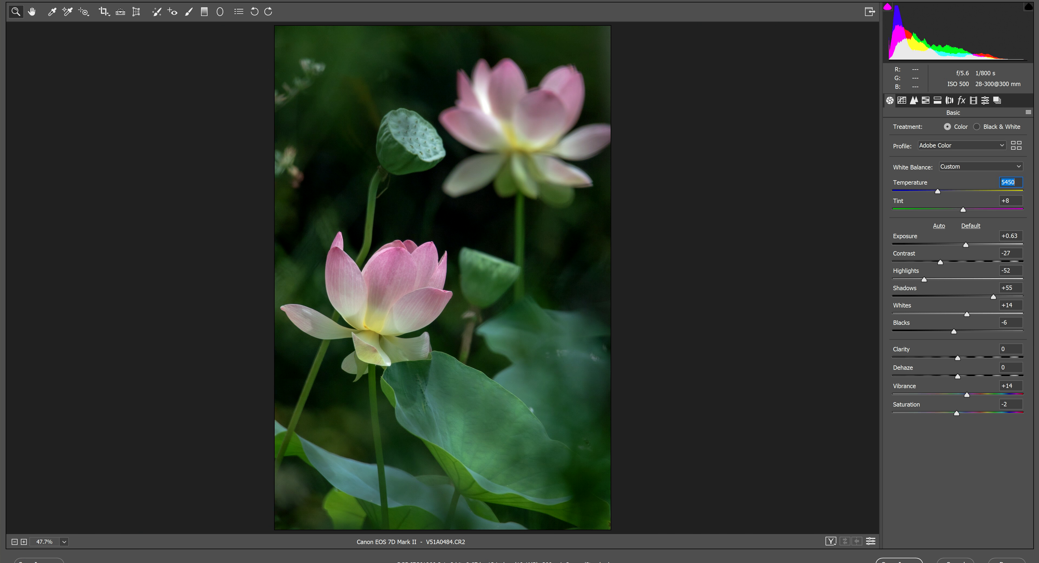
type("5550")
key("Return")
key("Up")
key("Up")
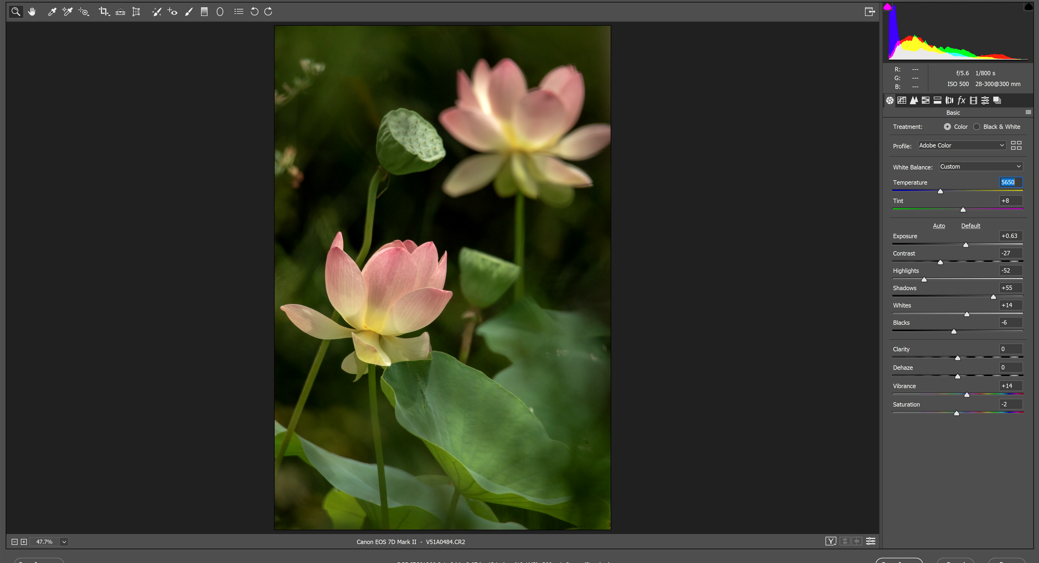
type("5150")
key("Return")
key("Down")
key("Down")
key("Down")
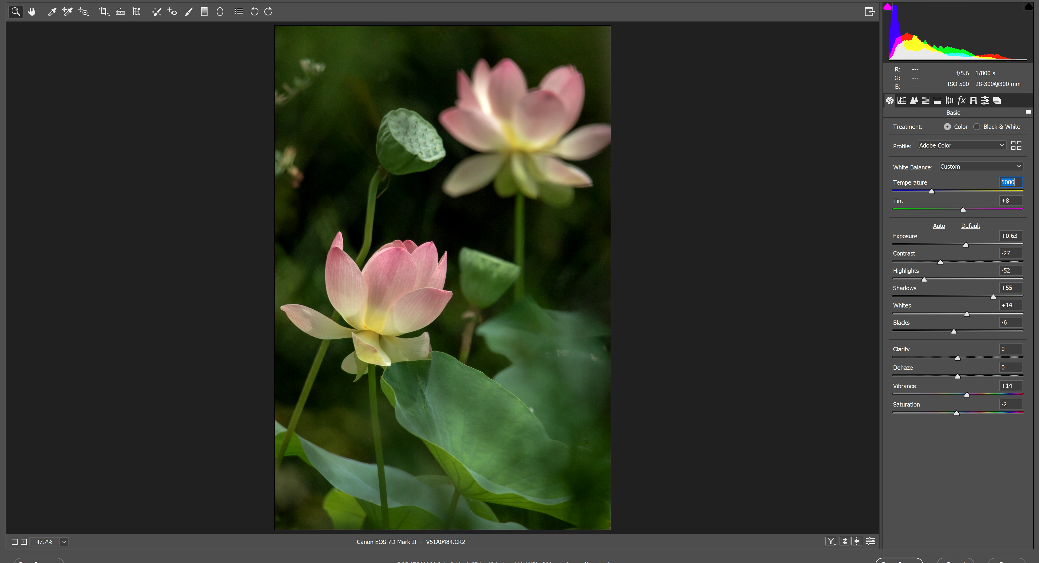
Step: Nudge Clarity up, then pull it below zero to soften the photo
key("Tab")
key("Tab")
key("Tab")
key("shift+Up")
key("shift+Up")
key("shift+Up")
key("Up")
key("Up")
key("Up")
key("shift+Down")
key("shift+Down")
key("shift+Down")
key("Down")
key("Down")
key("Down")
Step: Lower Clarity to -11, set Vibrance to 39 and Highlights to -35
key("Down")
key("Down")
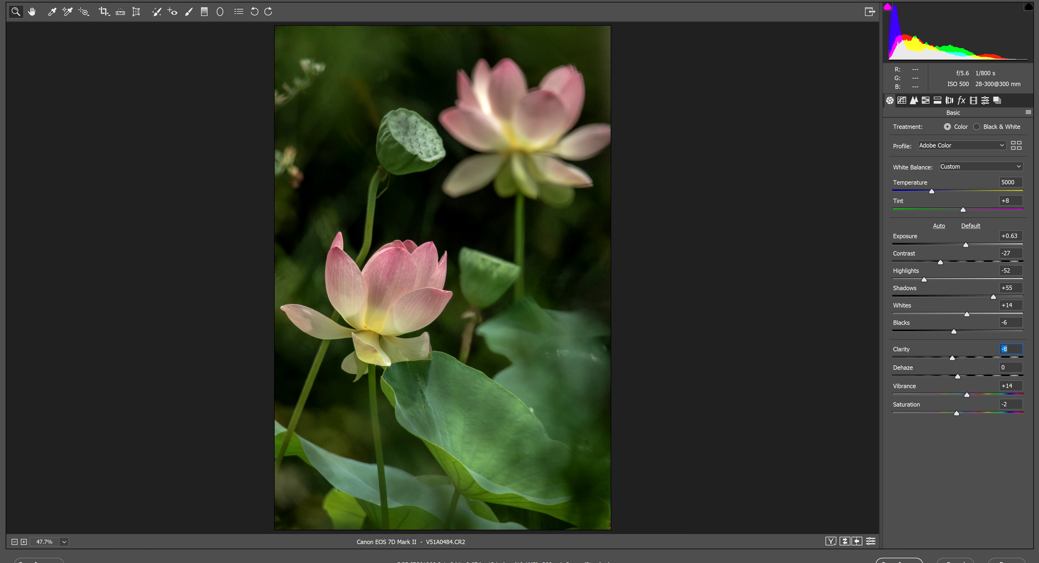
key("Down")
key("Down")
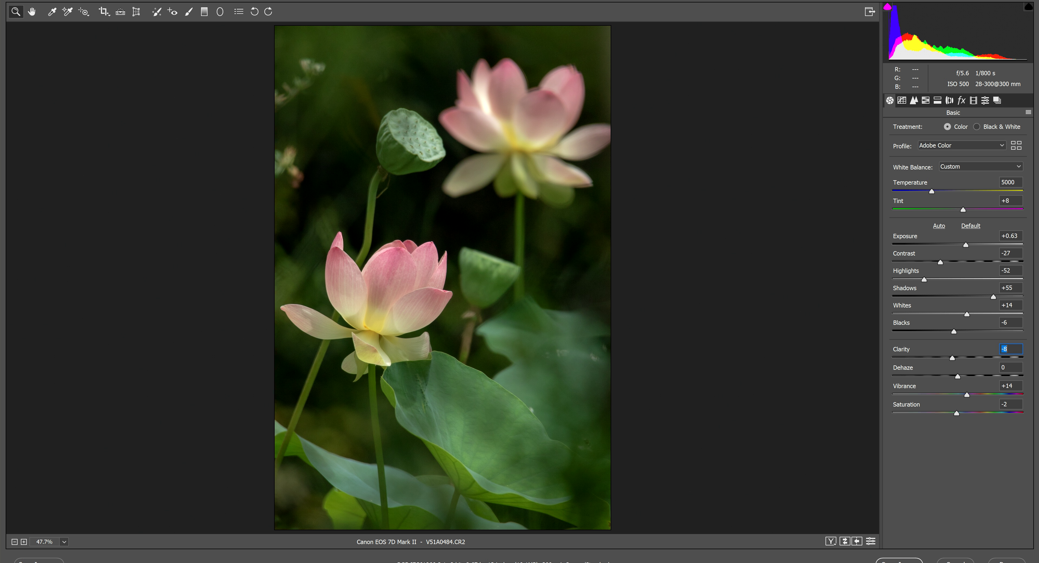
key("Down")
key("Down")
key("Tab")
key("Tab")
type("39")
key("Return")
key("shift+Tab")
key("shift+Tab")
key("shift+Tab")
type("-35")
key("Return")
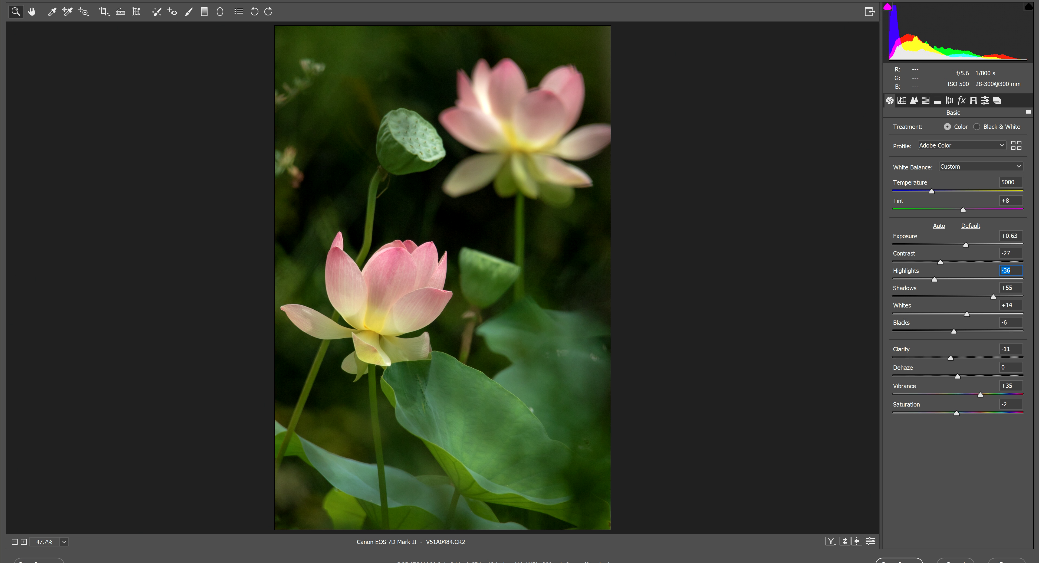
Step: Settle Shadows at +8 after trying 5, -18 and +78
key("Tab")
type("5")
key("Return")
type("-18")
key("Return")
type("+78")
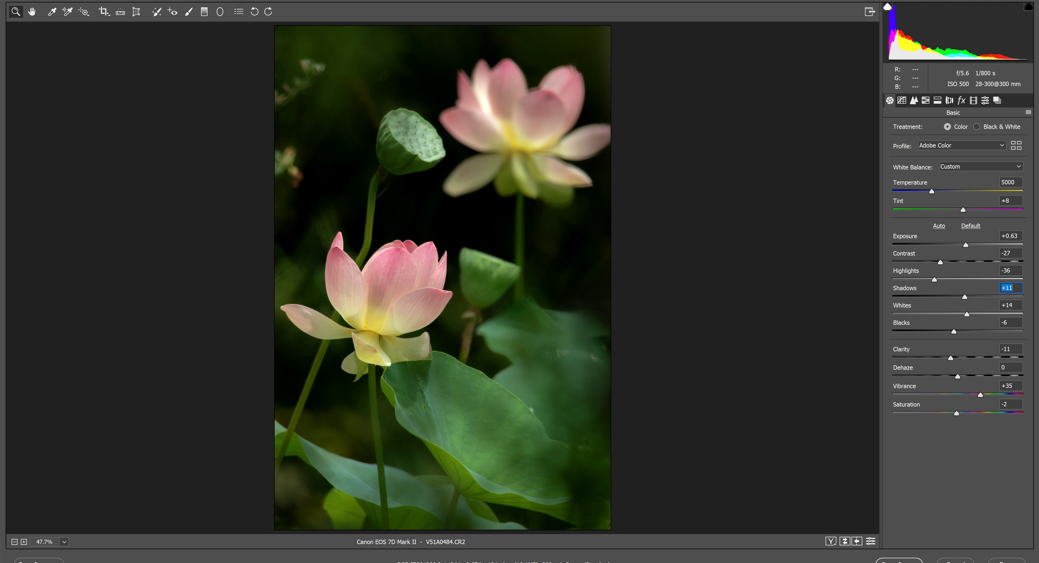
key("Return")
type("+8")
key("Return")
Step: Try Temperature values 6450, warmer, 2750 and 2600, then settle at 4450
left_click(1009, 182)
type("6450")
key("Return")
key("shift+Up")
key("shift+Up")
key("shift+Up")
key("shift+Up")
key("shift+Up")
key("shift+Up")
key("shift+Up")
key("shift+Up")
key("shift+Up")
key("shift+Up")
key("shift+Up")
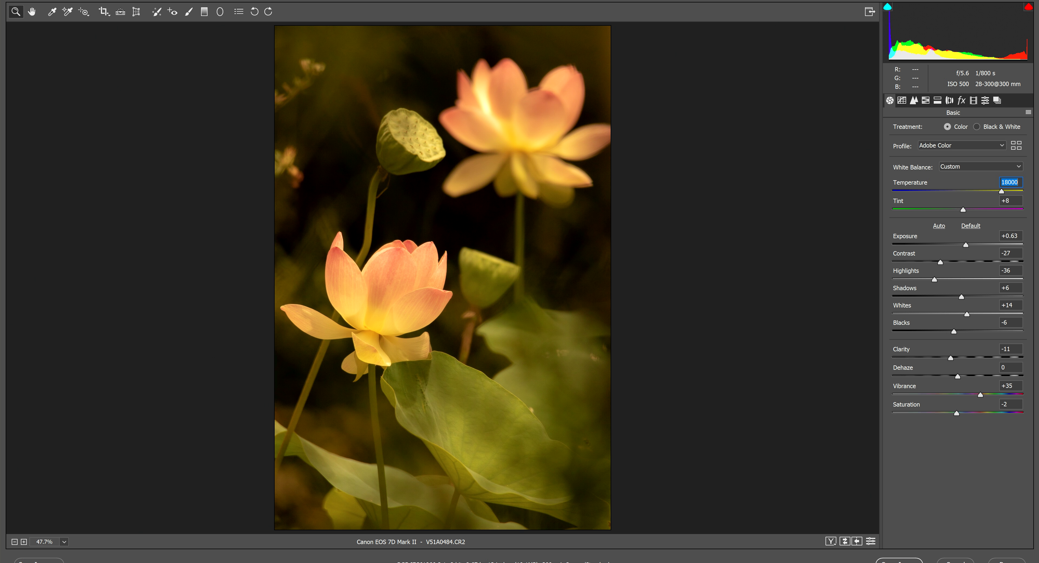
type("2750")
key("Return")
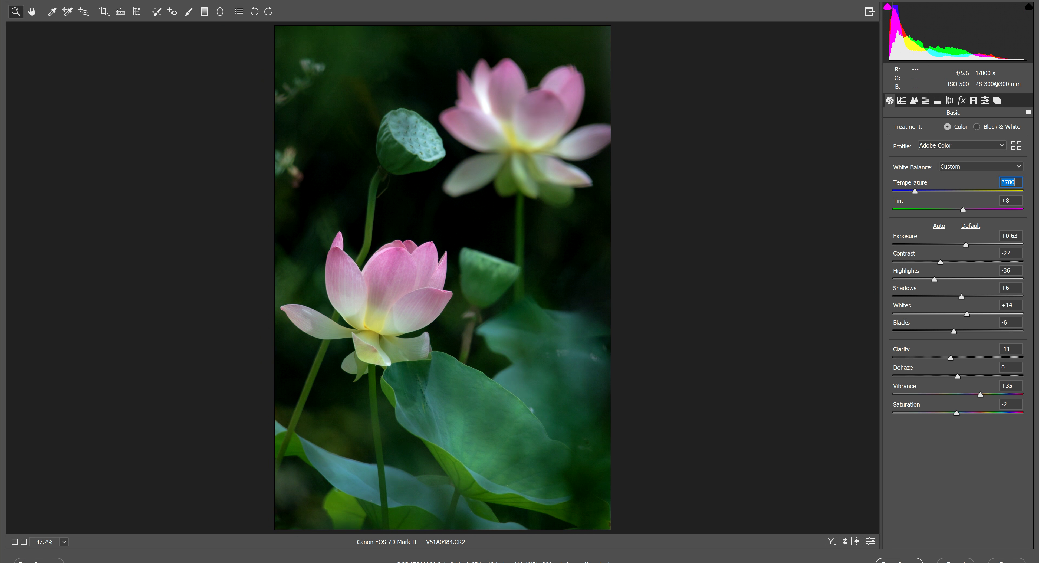
type("2600")
key("Return")
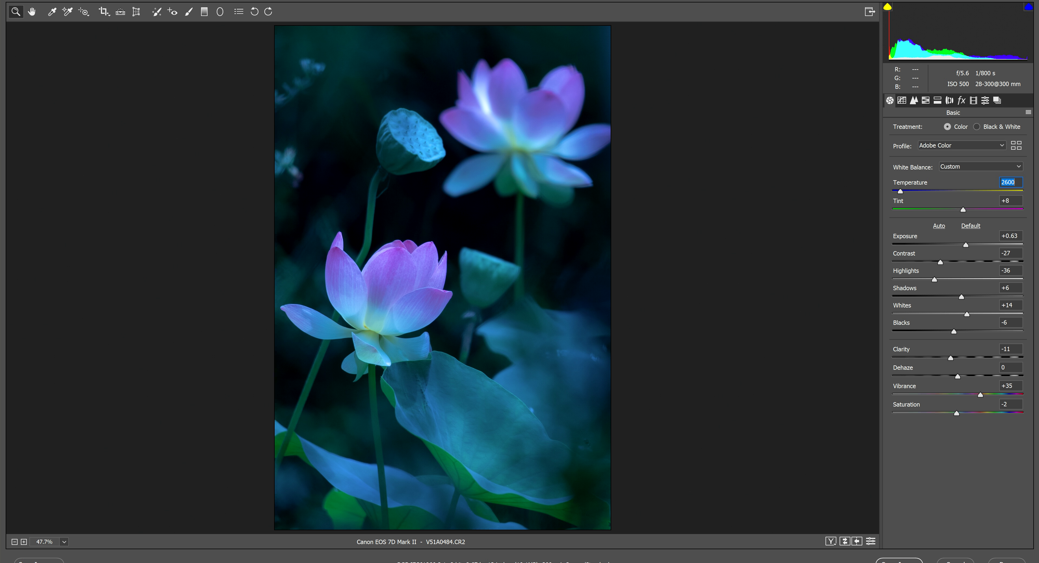
type("4450")
key("Return")
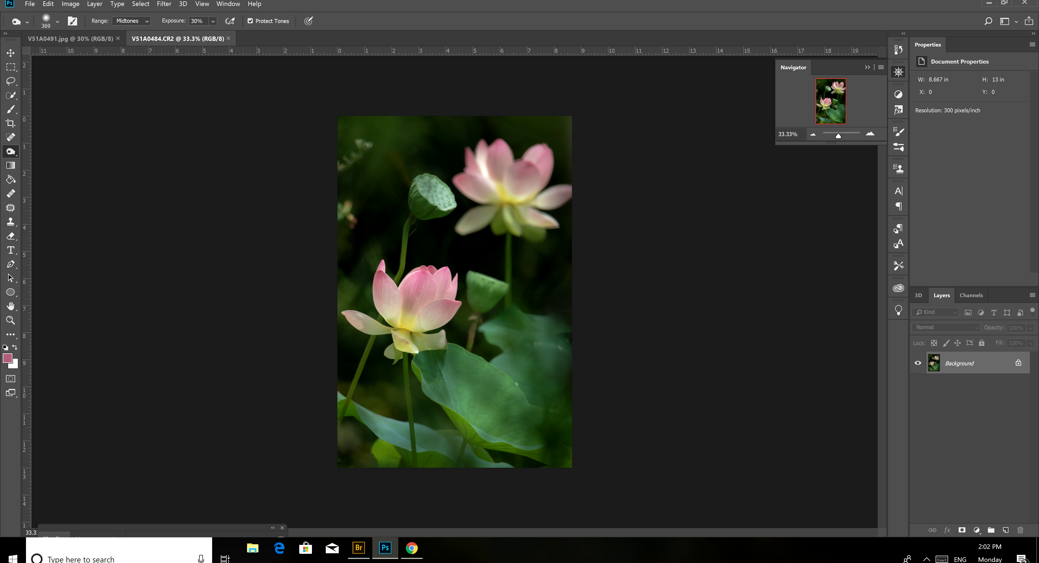
Step: Zoom the V51A0484.CR2 view to 35%, then 38%, then 45% in the Navigator field
left_click_drag(797, 133, 778, 134)
type("35")
key("Return")
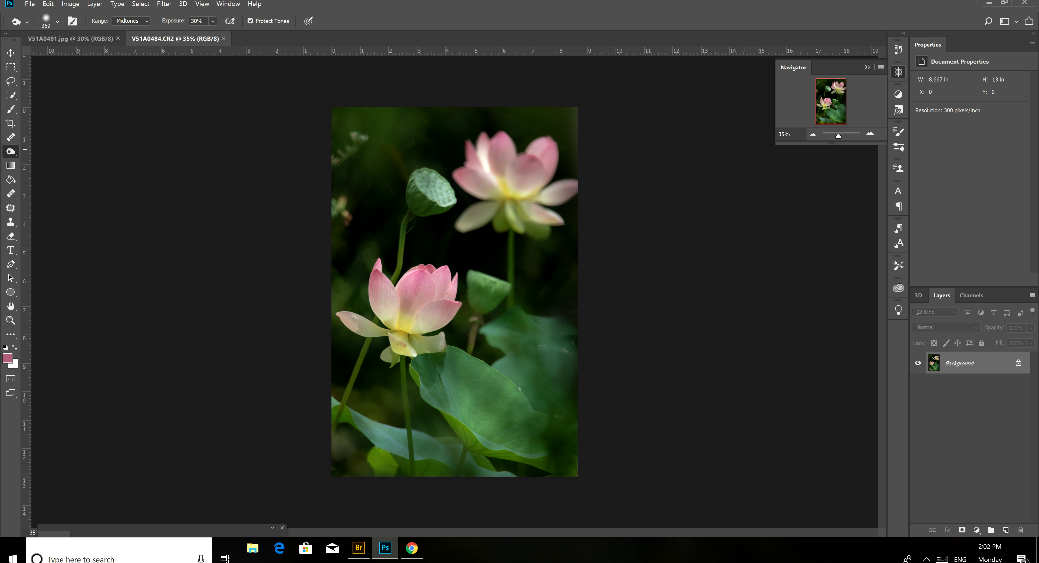
key("Return")
type("38")
key("Return")
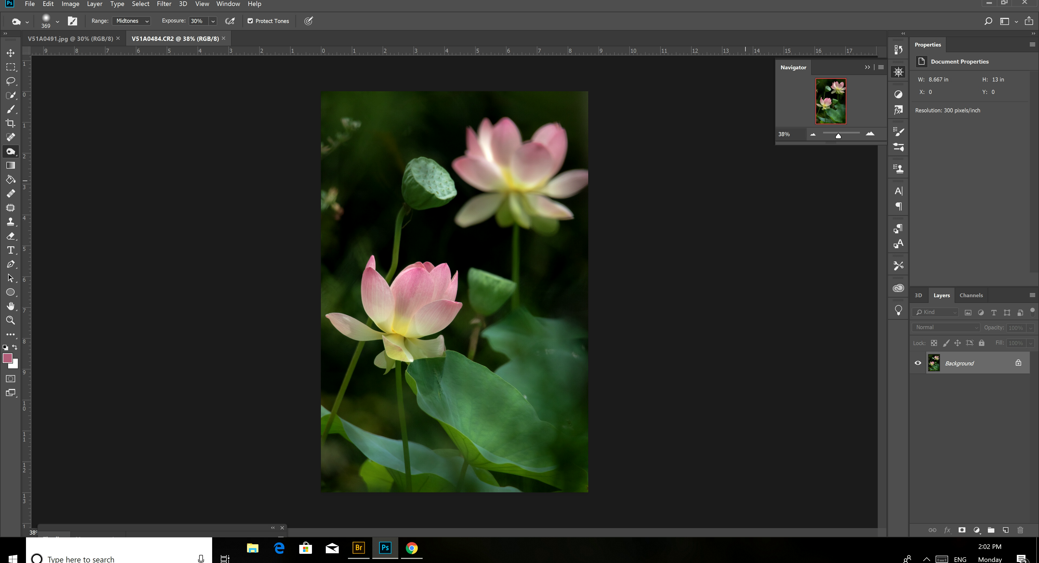
key("Return")
type("45")
key("Return")
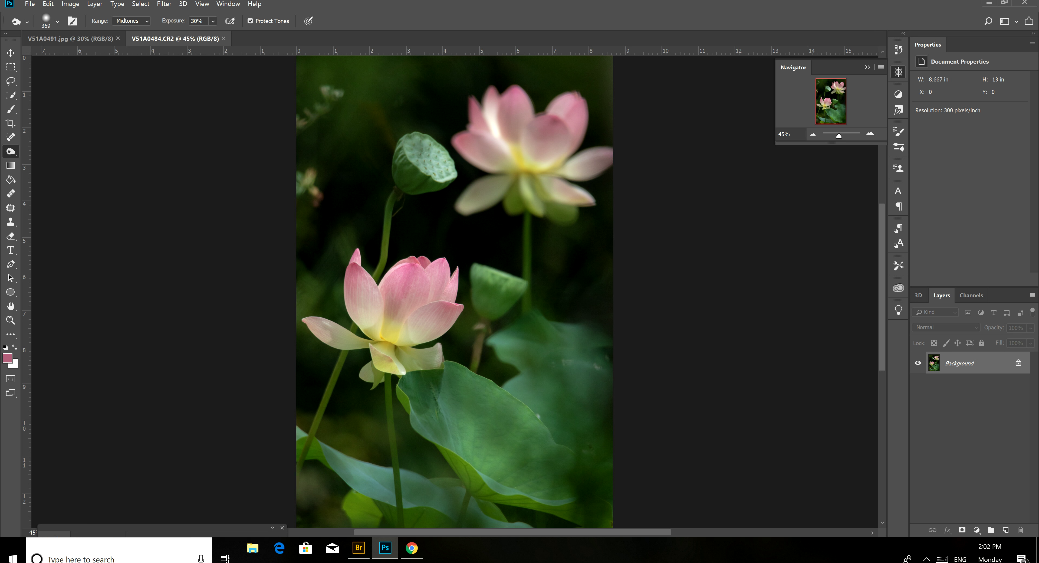
Step: Duplicate the Background layer as 'Background copy'
right_click(929, 362)
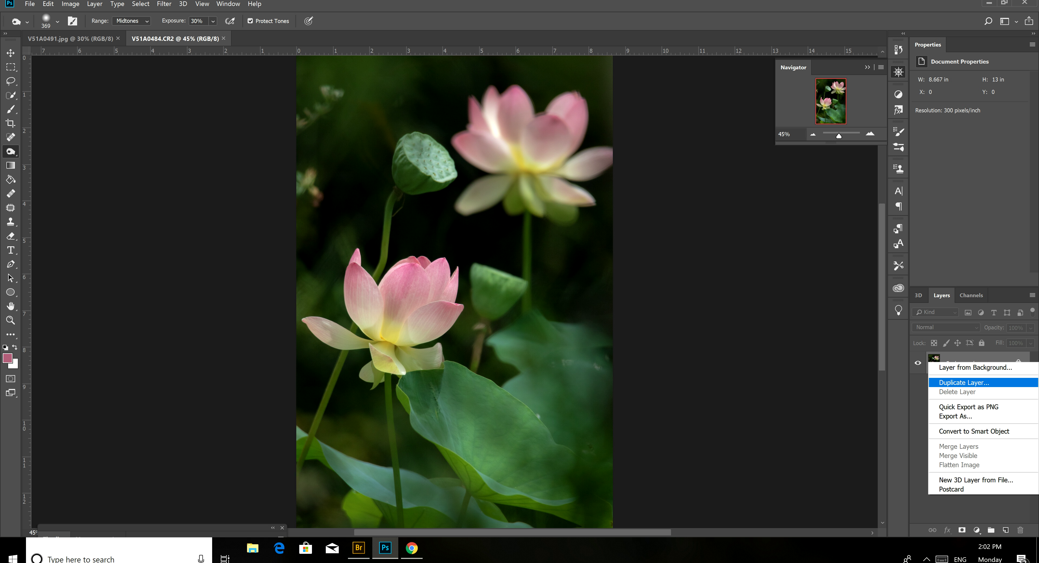
left_click(963, 382)
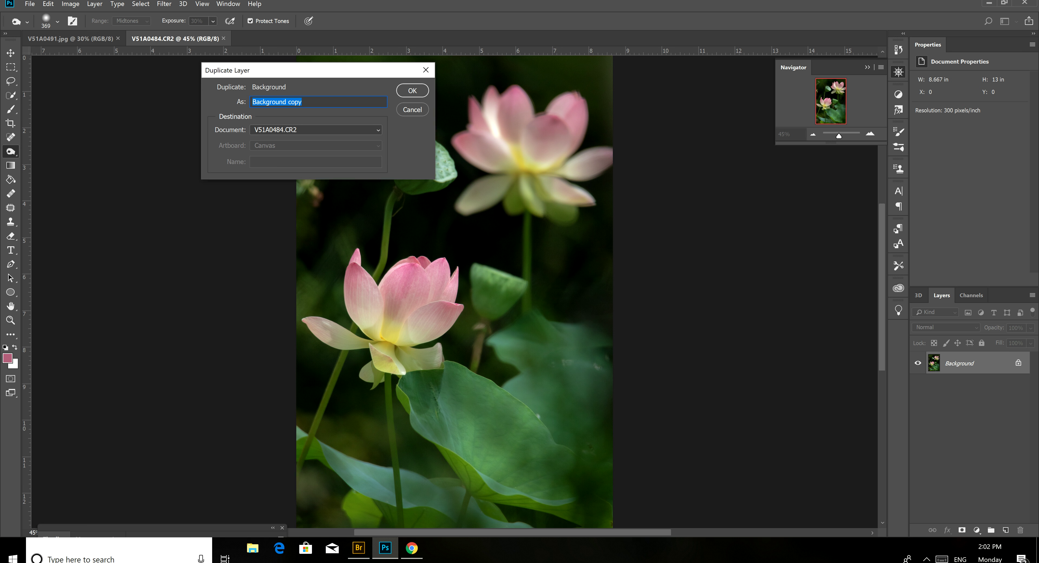
left_click(412, 90)
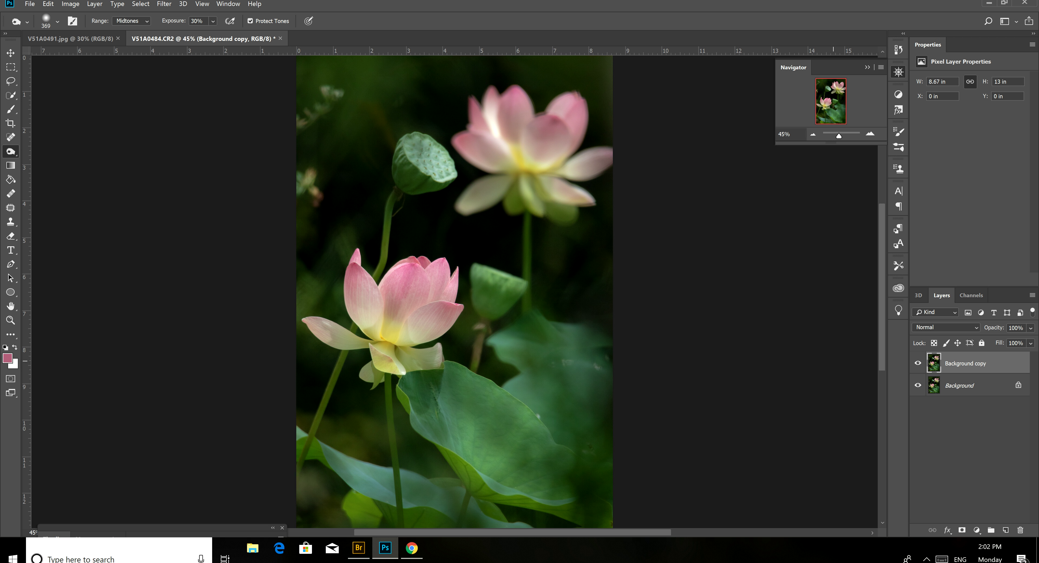
Step: Lasso the distracting plant at the upper-left edge and Content-Aware Fill it
key("l")
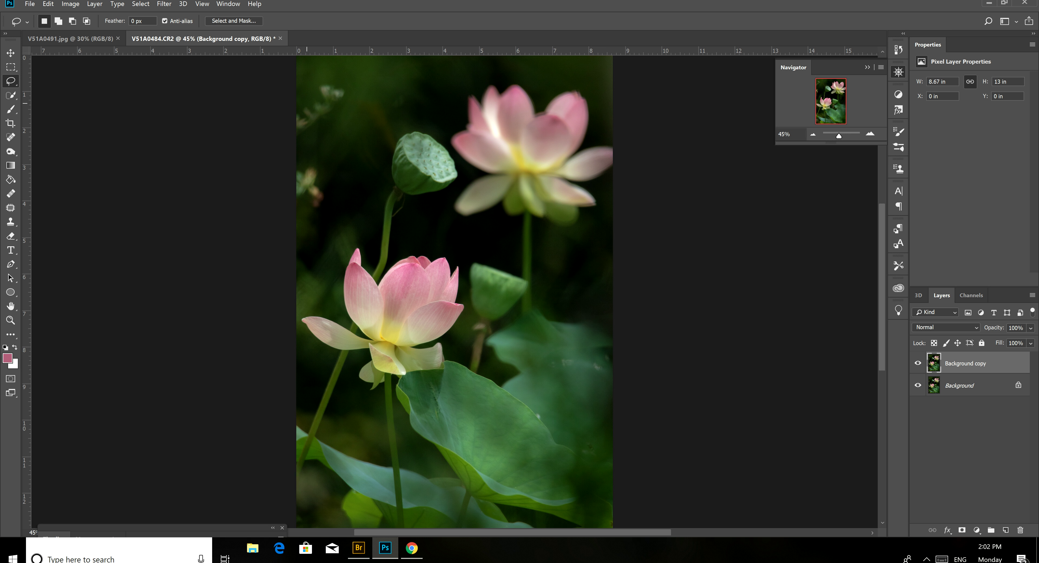
left_click_drag(297, 98, 296, 72)
left_click(48, 3)
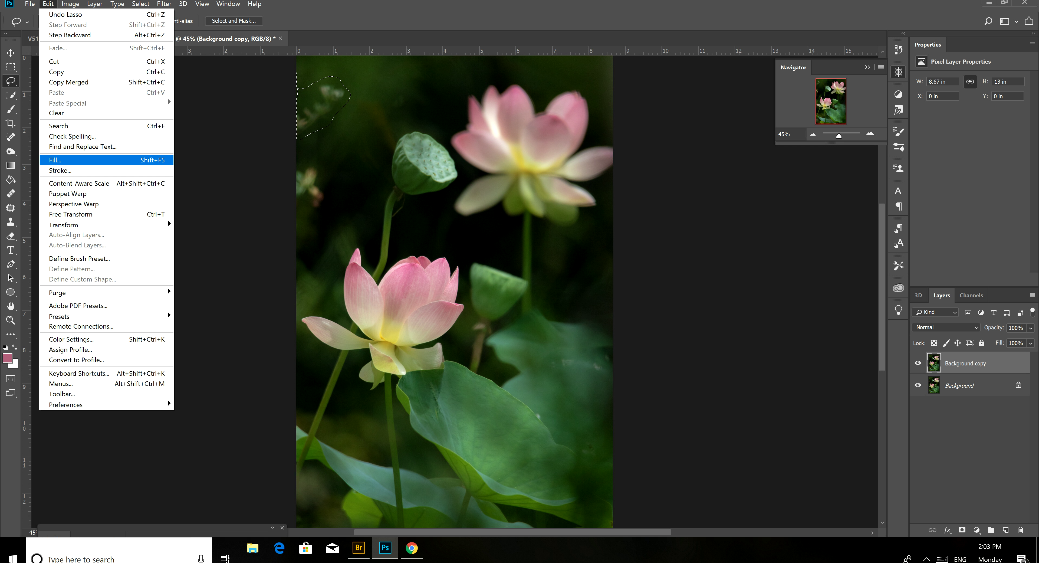
left_click(57, 159)
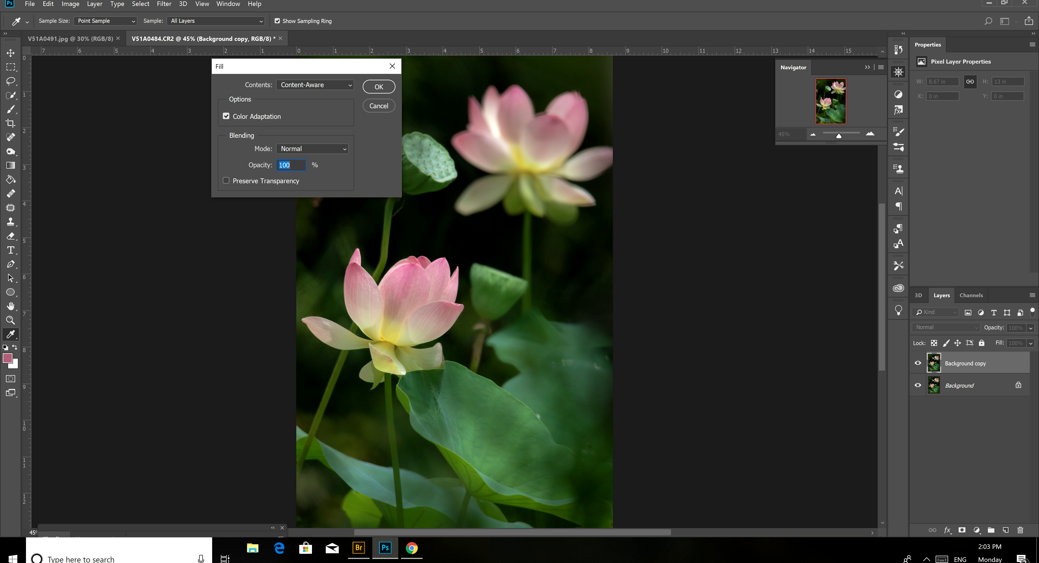
left_click(314, 85)
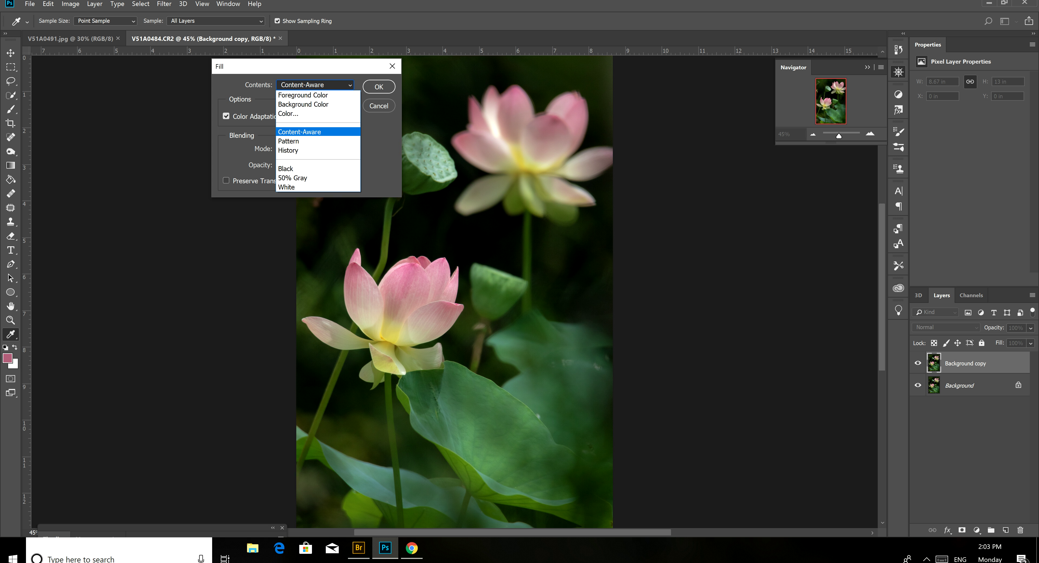
key("Return")
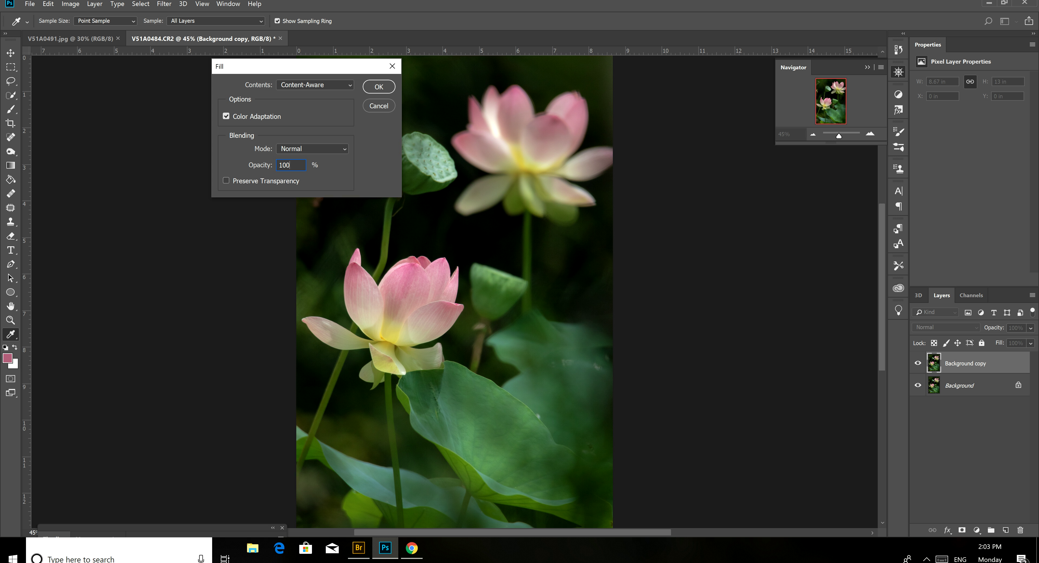
key("Return")
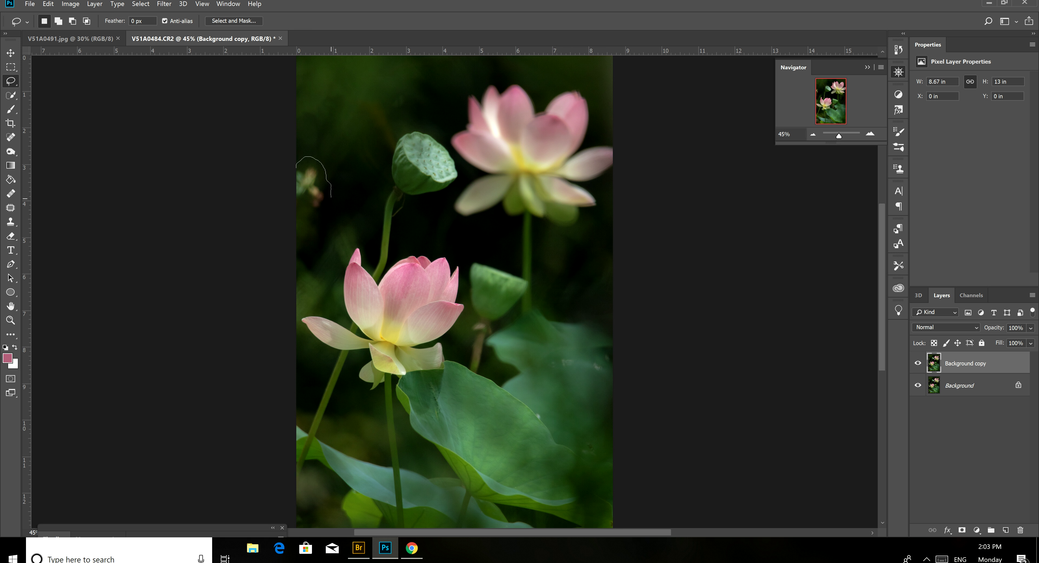
Step: Lasso the small blurred flower at the left edge, Content-Aware Fill it, and deselect
left_click_drag(331, 197, 296, 181)
left_click(48, 4)
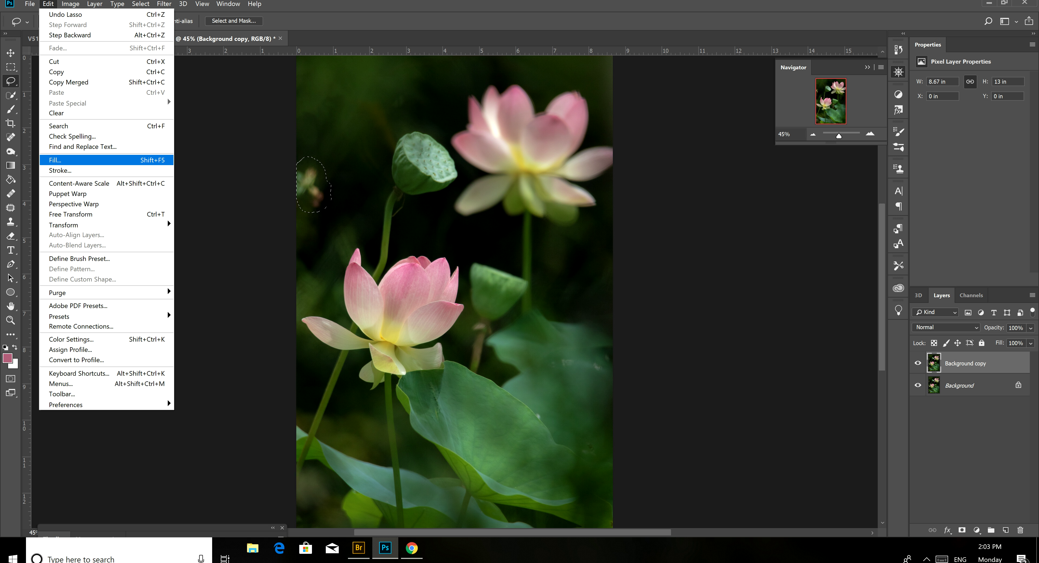
left_click(57, 160)
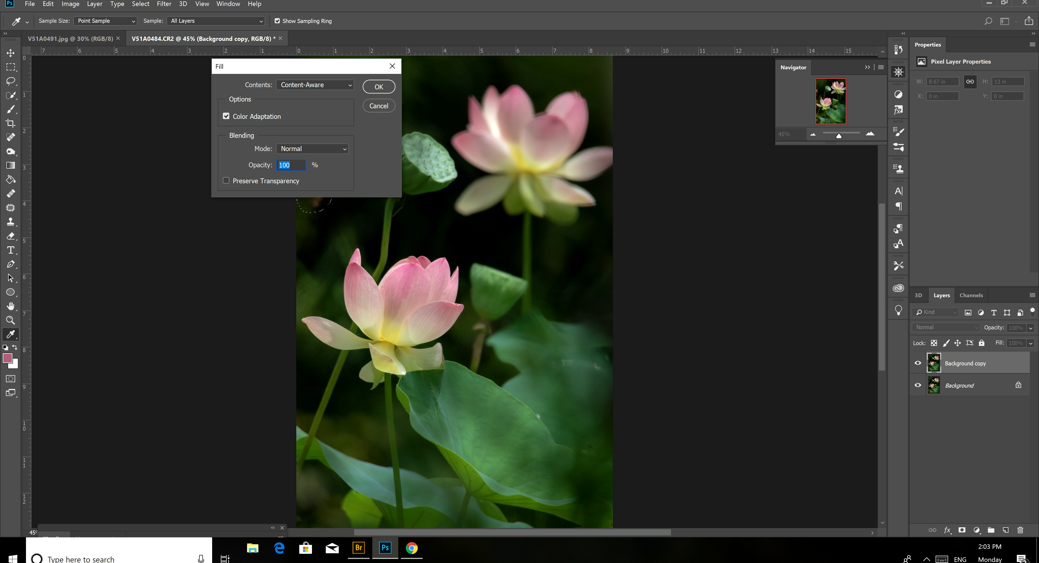
left_click(315, 85)
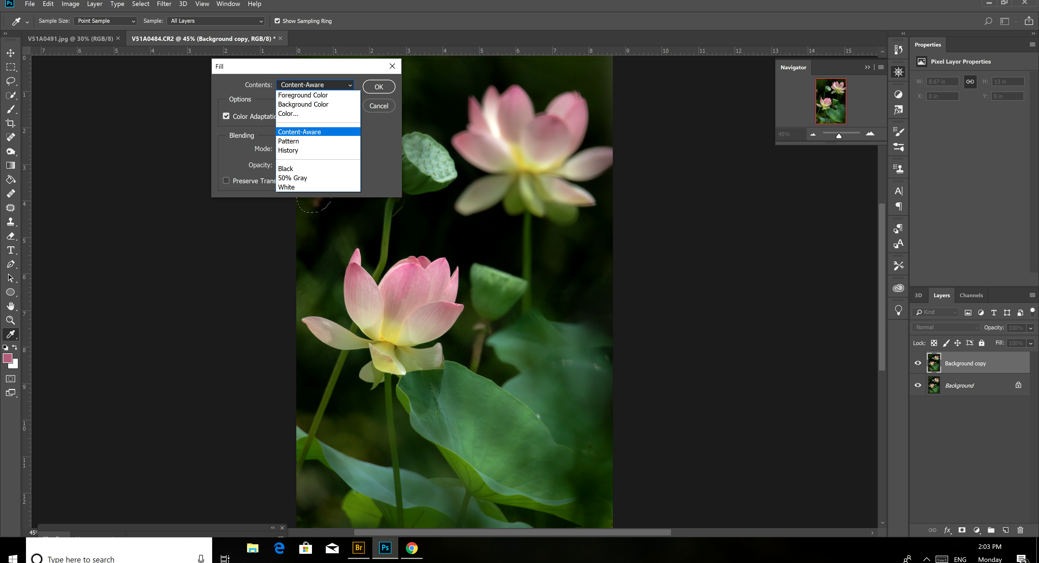
key("Return")
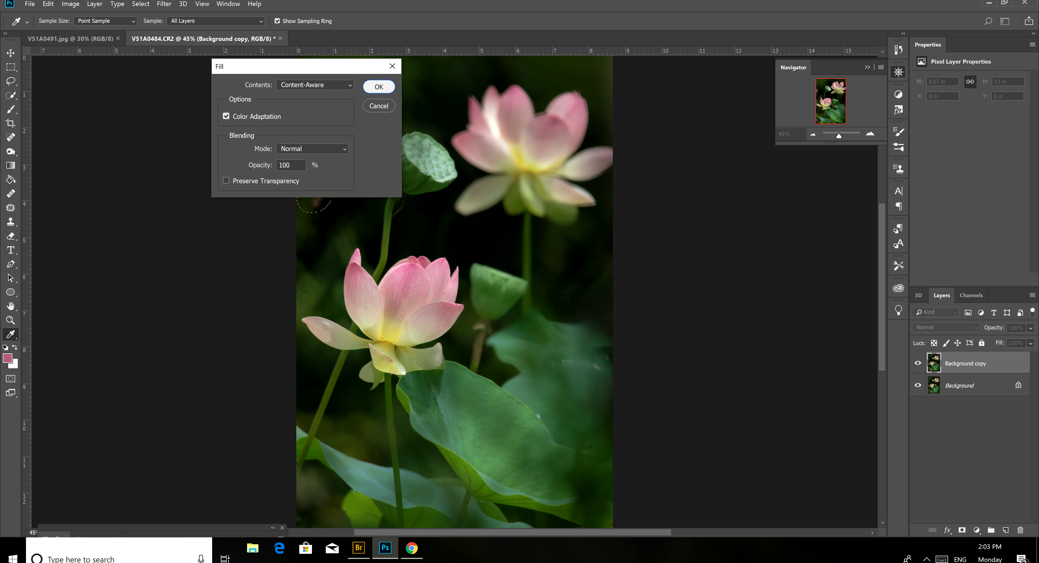
key("Return")
key("ctrl+d")
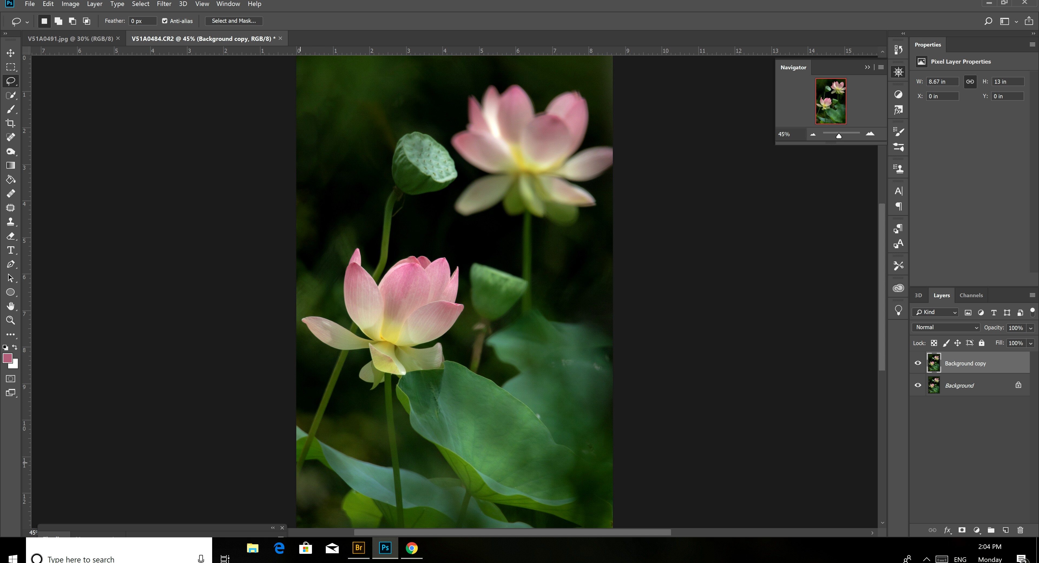
Step: Content-Aware Fill the stem section at the lower-left edge and deselect
left_click_drag(297, 461, 313, 421)
left_click_drag(316, 420, 297, 452)
left_click(48, 4)
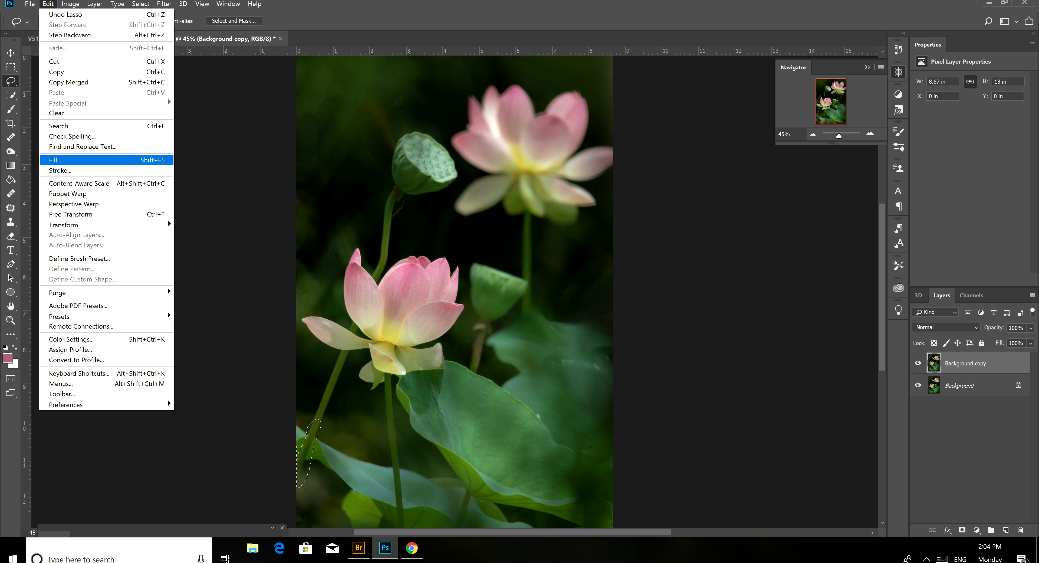
left_click(57, 160)
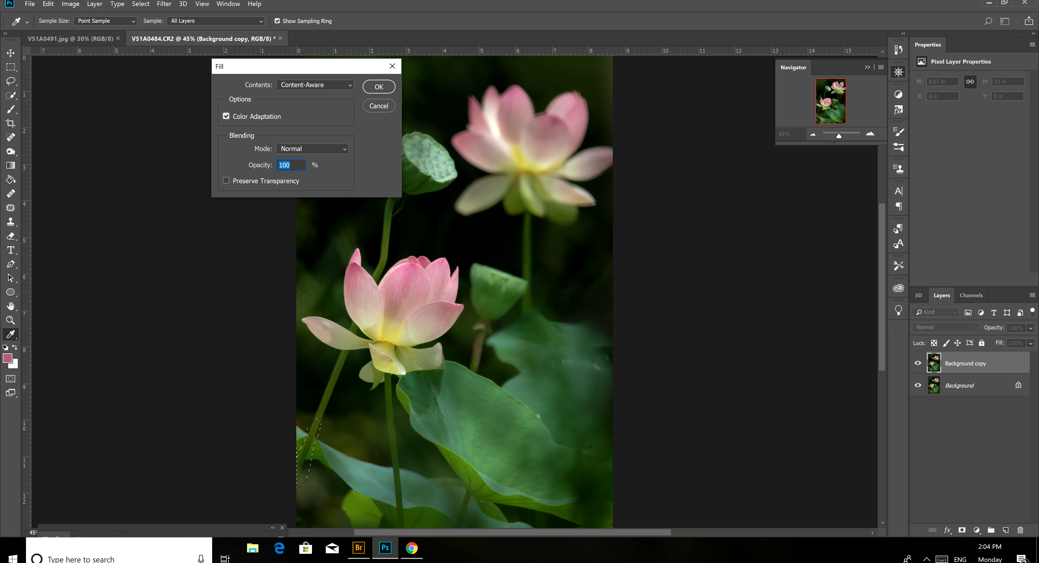
left_click(315, 84)
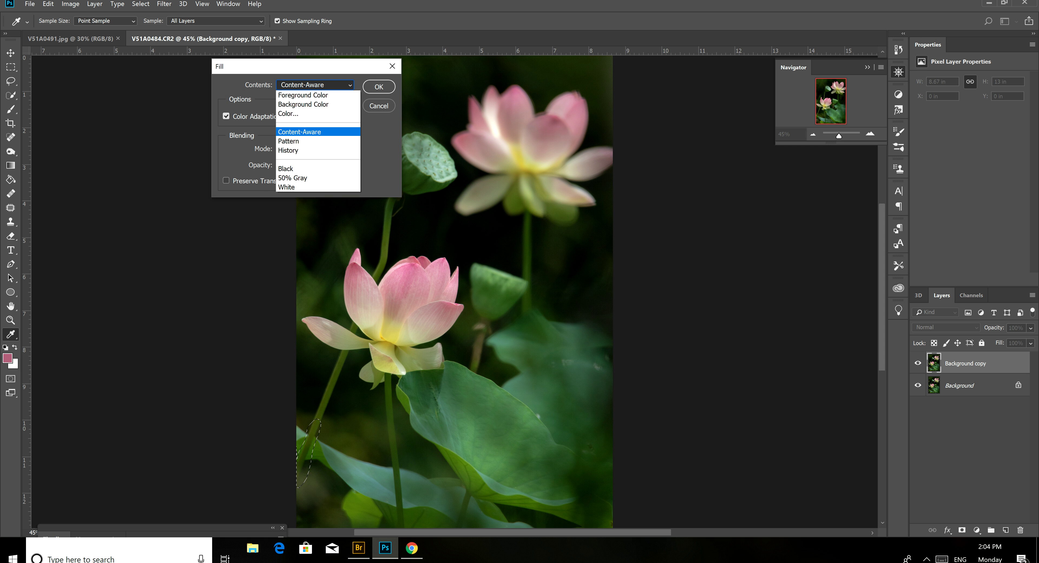
key("Return")
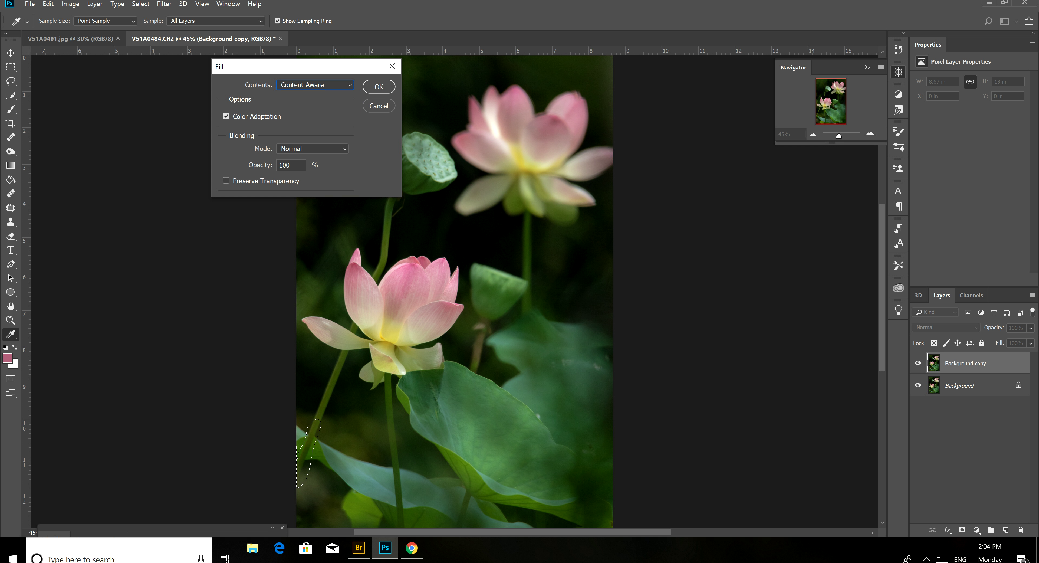
key("Return")
key("ctrl+d")
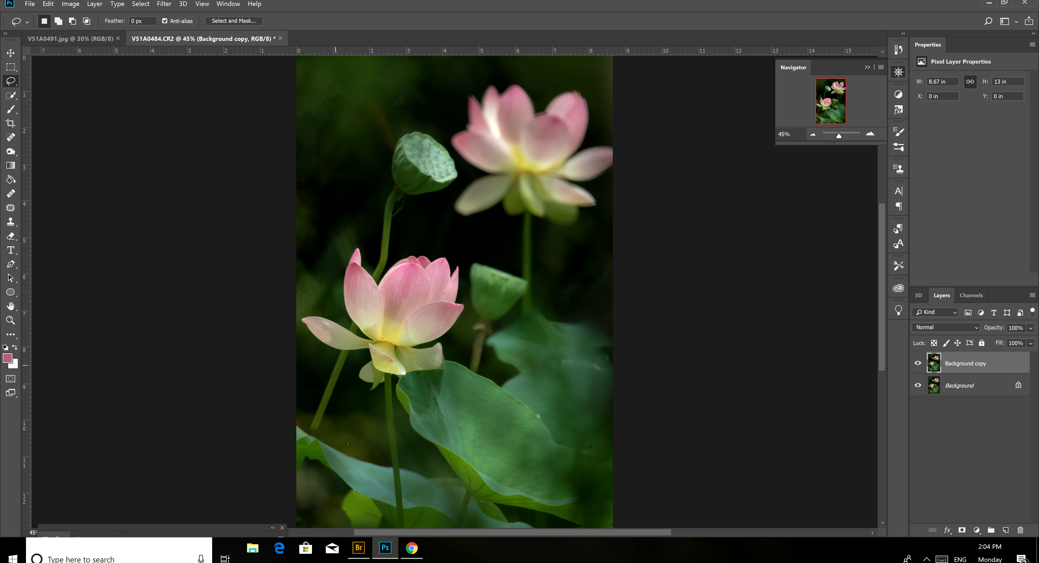
Step: Content-Aware Fill the upper diagonal stem and its remaining piece
left_click_drag(314, 411, 328, 373)
mouse_move(323, 430)
left_mouse_down()
mouse_move(337, 393)
mouse_move(326, 375)
left_mouse_up()
left_click(48, 4)
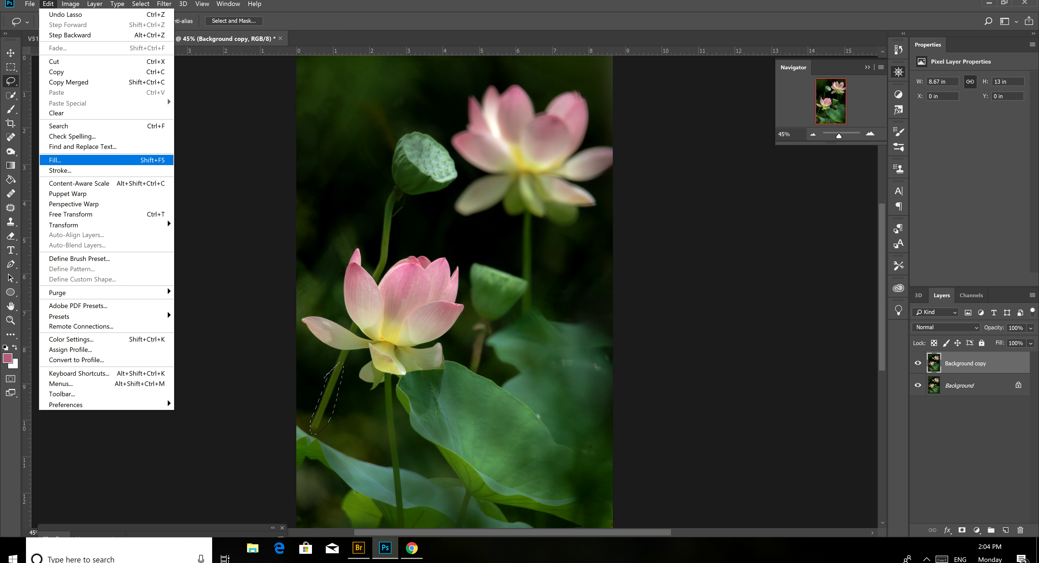
left_click(55, 160)
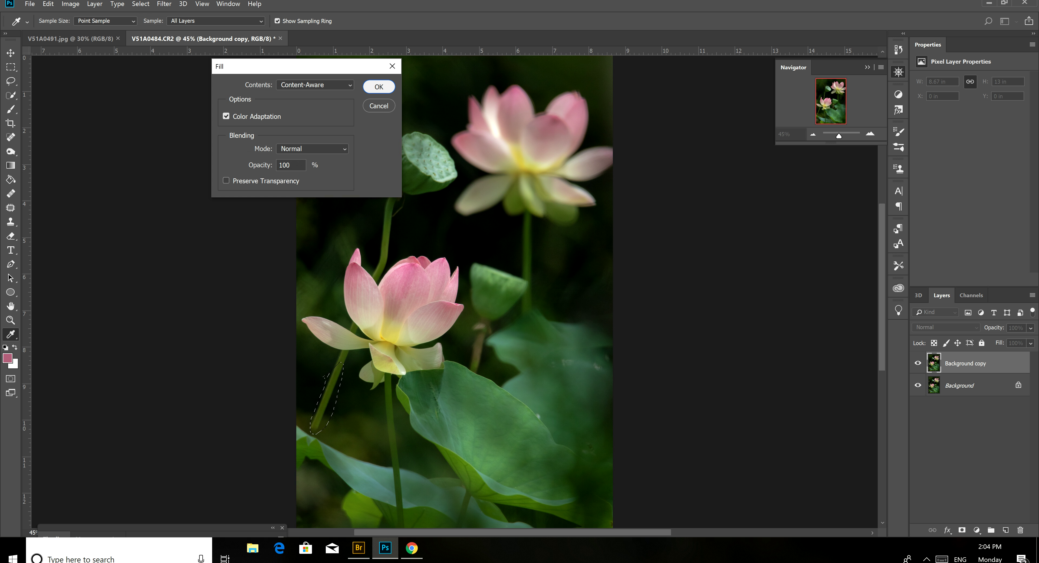
left_click(378, 86)
key("ctrl+d")
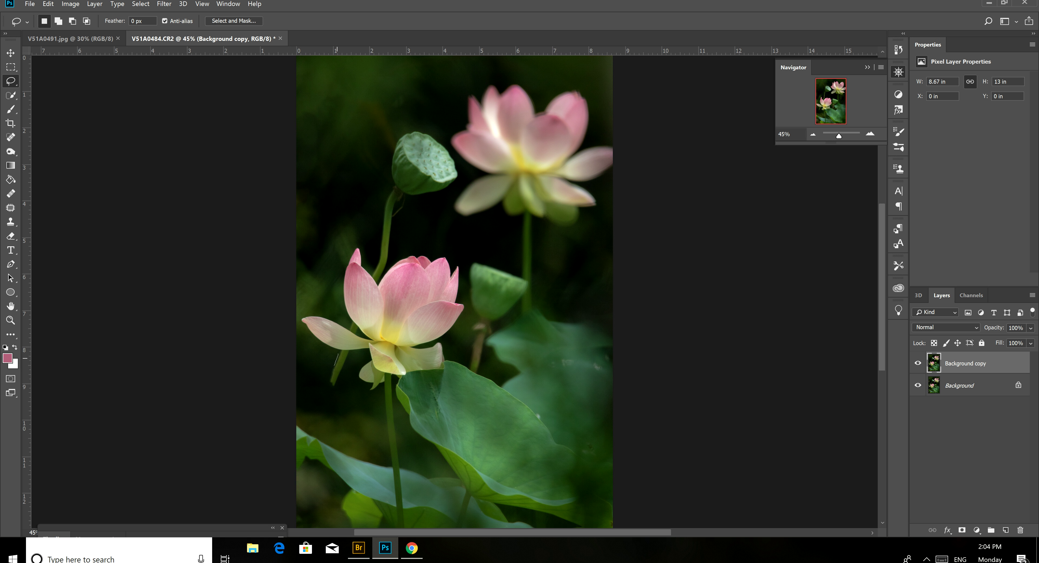
mouse_move(332, 385)
left_mouse_down()
mouse_move(347, 364)
mouse_move(325, 390)
left_mouse_up()
left_click(48, 4)
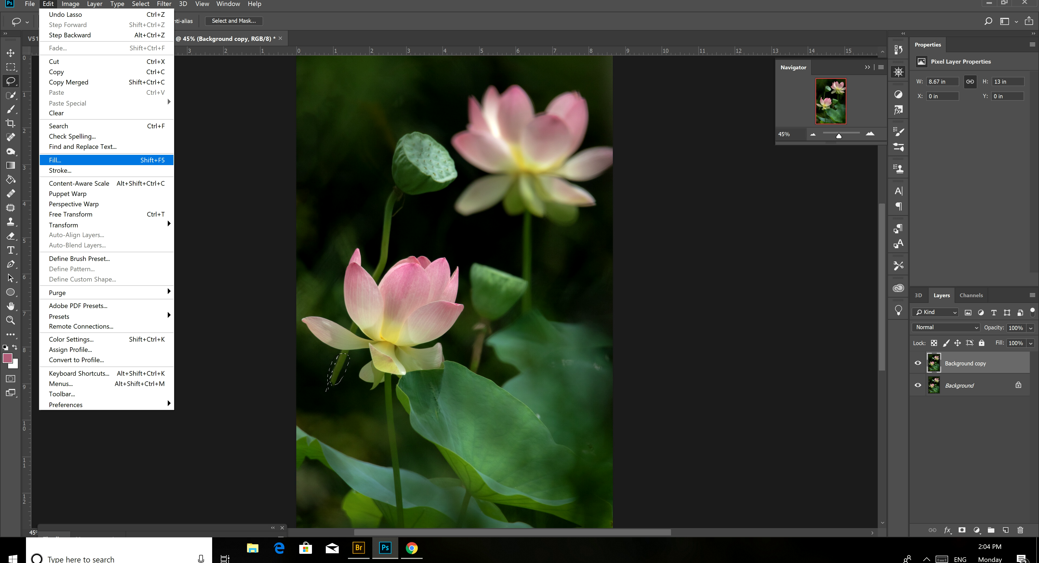
left_click(61, 159)
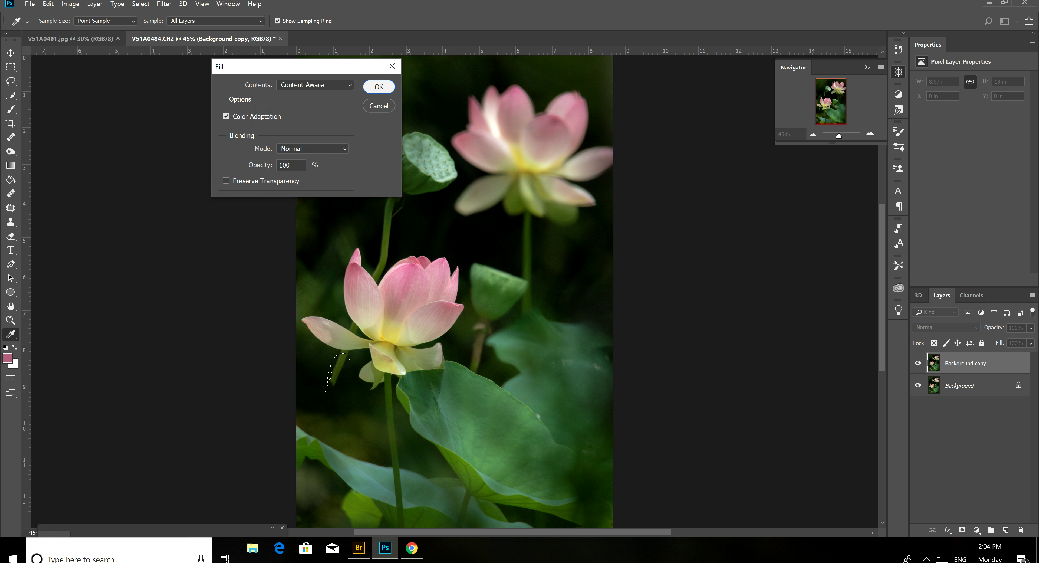
key("Return")
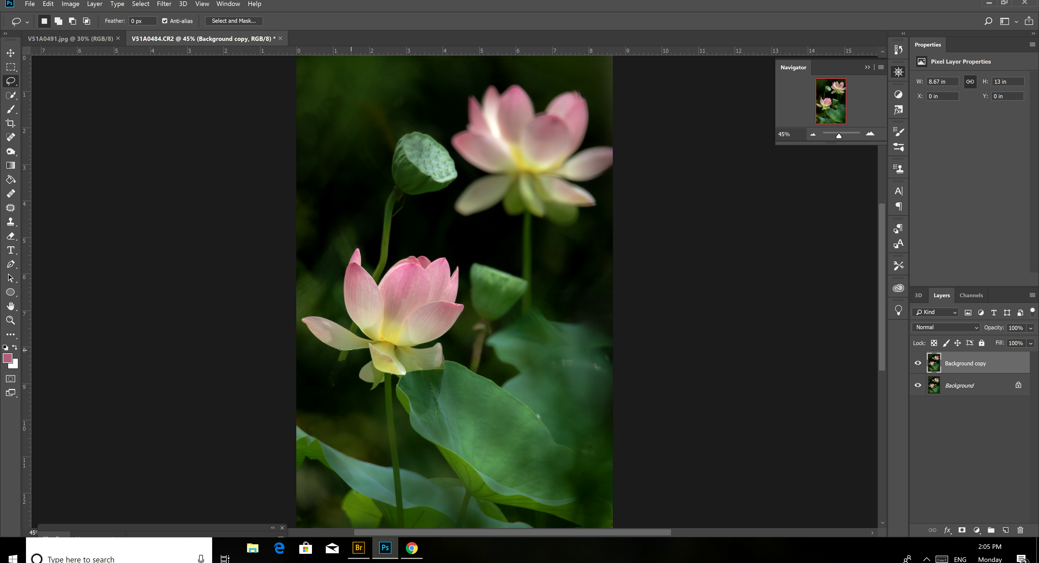
Step: Lasso the area under the lower lotus's petals and heal the dark spot with the Spot Healing Brush
mouse_move(352, 379)
left_mouse_down()
mouse_move(328, 404)
mouse_move(299, 362)
left_mouse_up()
left_click_drag(335, 347, 333, 347)
key("j")
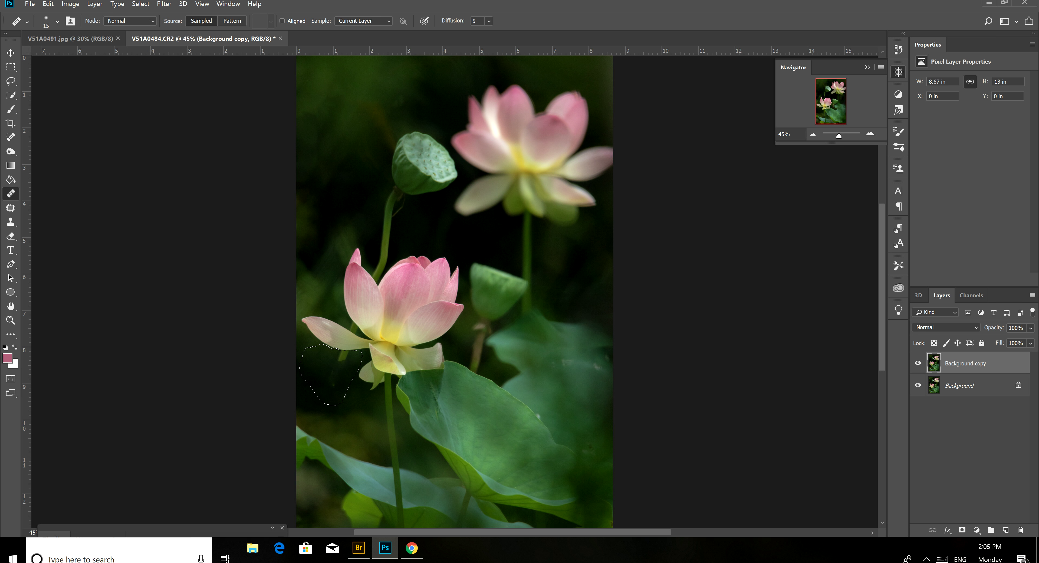
left_click(331, 375)
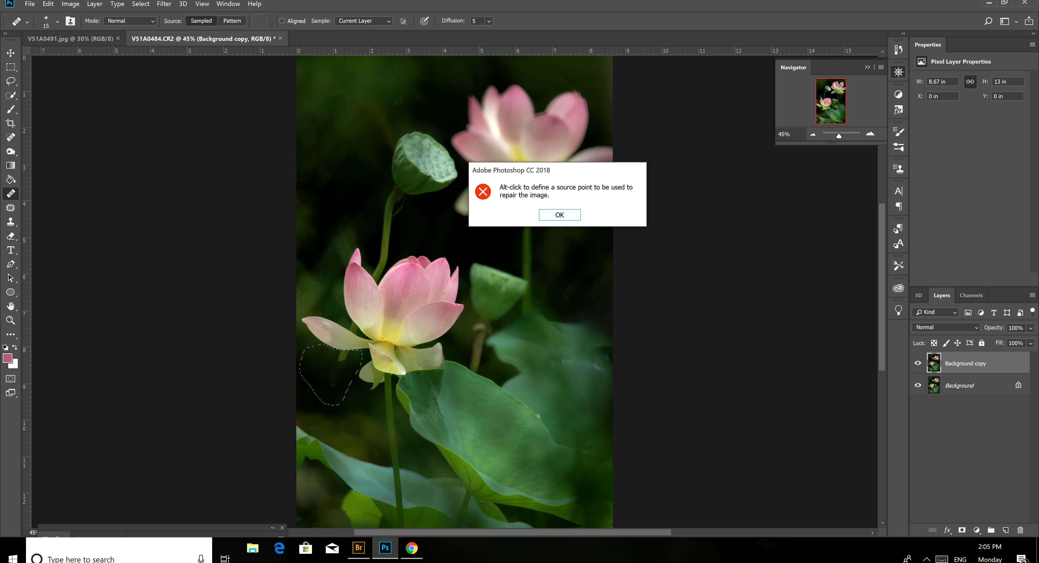
left_click(559, 215)
left_click(331, 375)
left_click(566, 214)
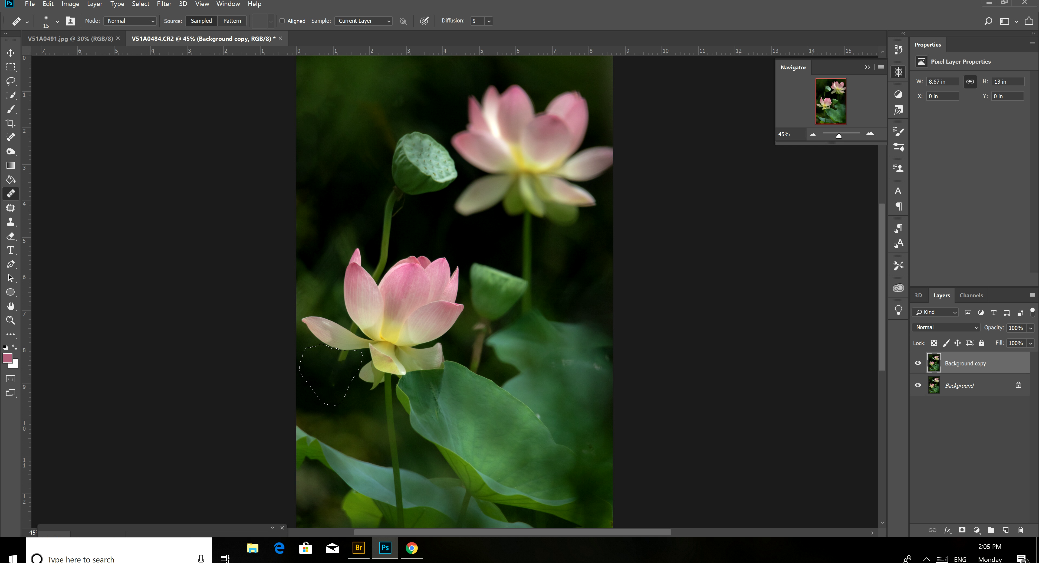
key("j")
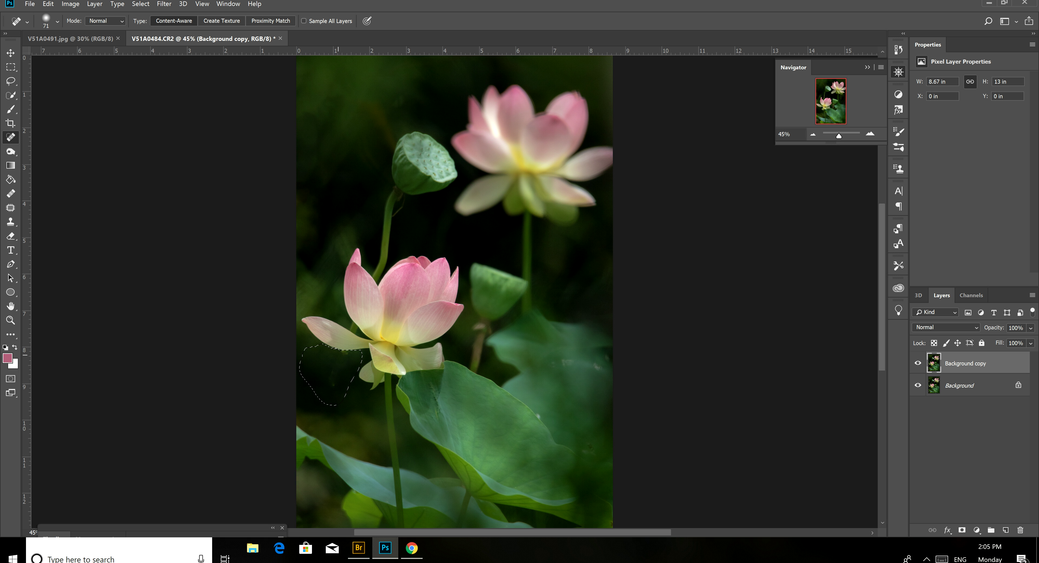
left_click(344, 353)
key("l")
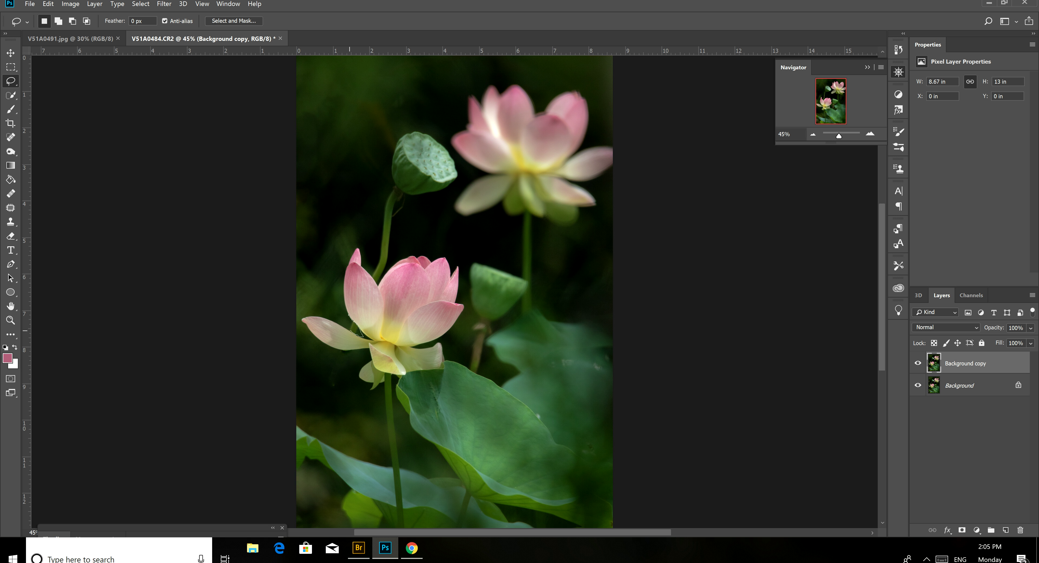
left_click_drag(333, 318, 331, 301)
key("j")
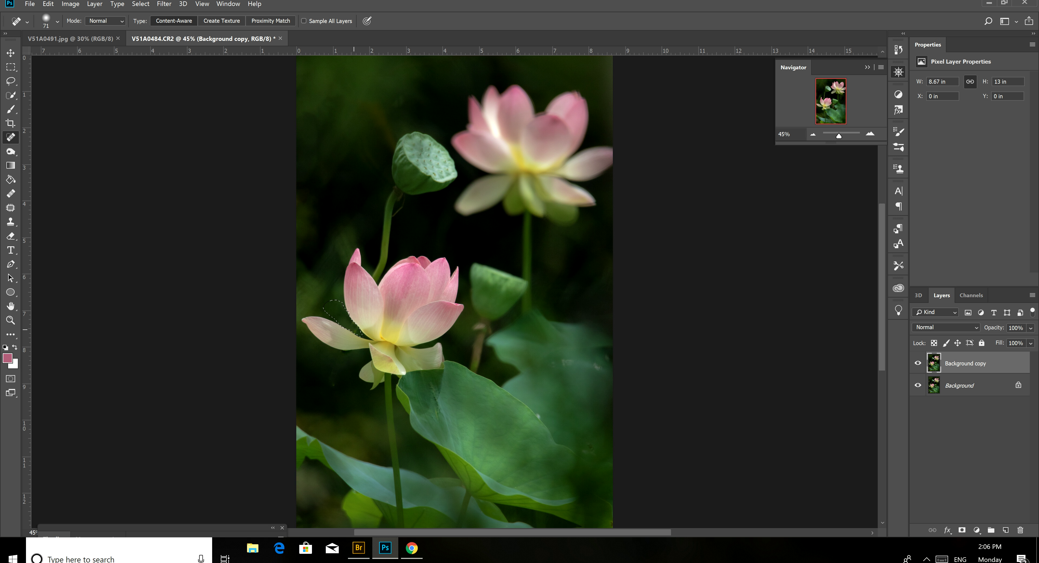
left_click(342, 318, "alt")
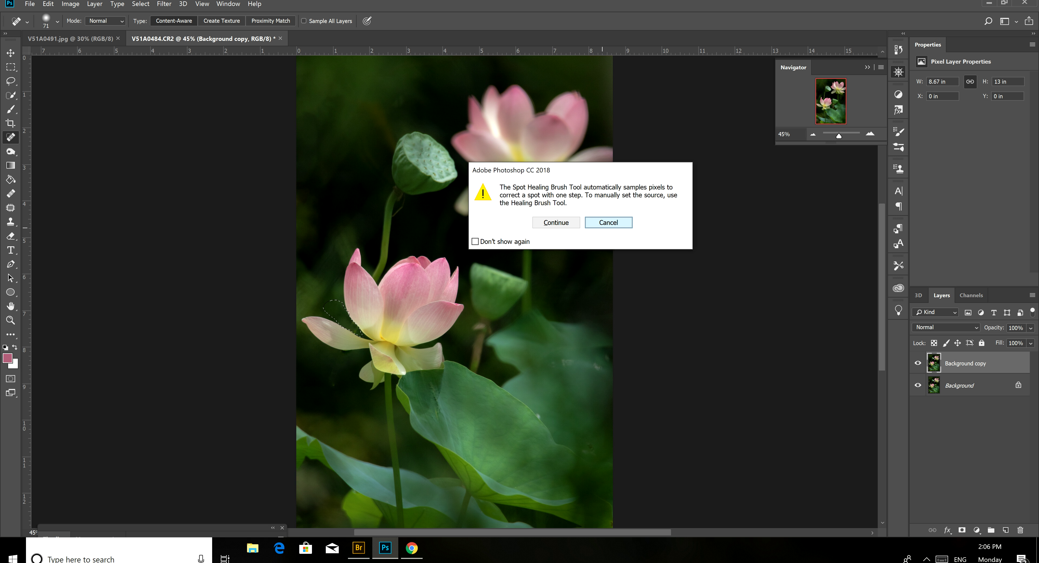
left_click(608, 222)
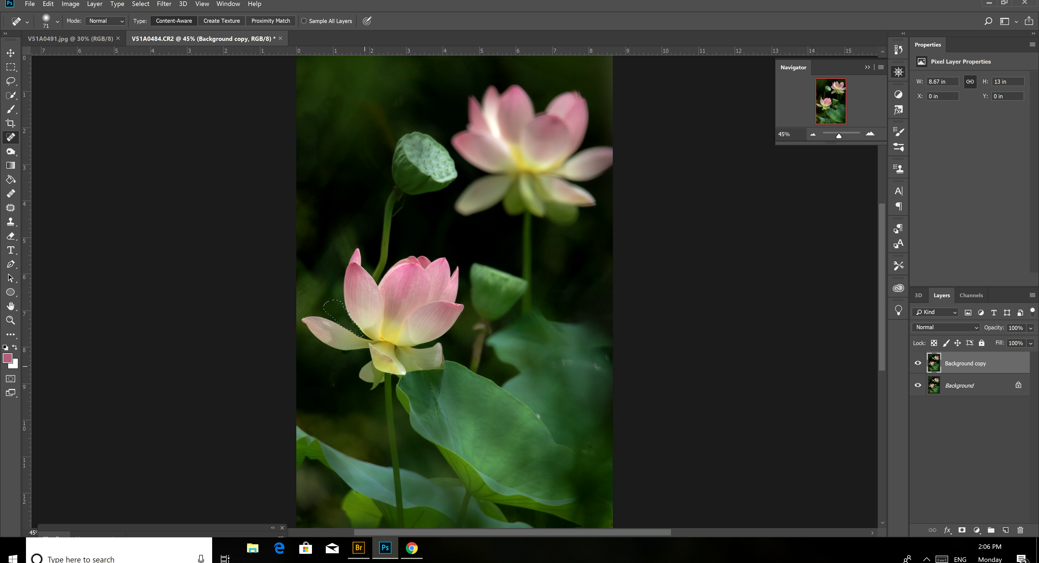
key("l")
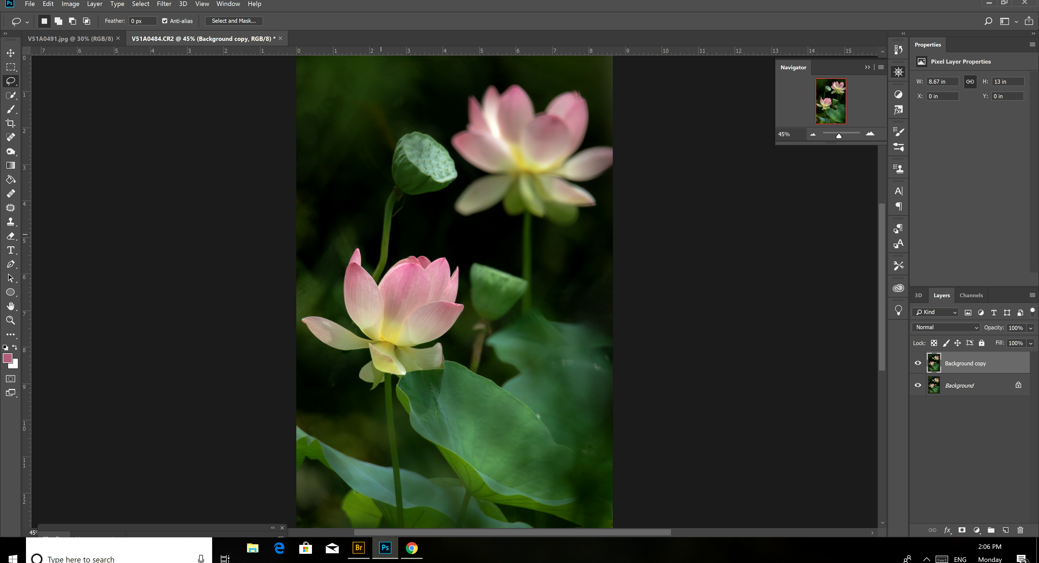
Step: Lasso a stem section above the lower lotus and copy it
left_click_drag(378, 224, 373, 251)
mouse_move(391, 264)
left_mouse_down()
mouse_move(397, 241)
mouse_move(376, 222)
left_mouse_up()
key("alt+e")
left_click(48, 4)
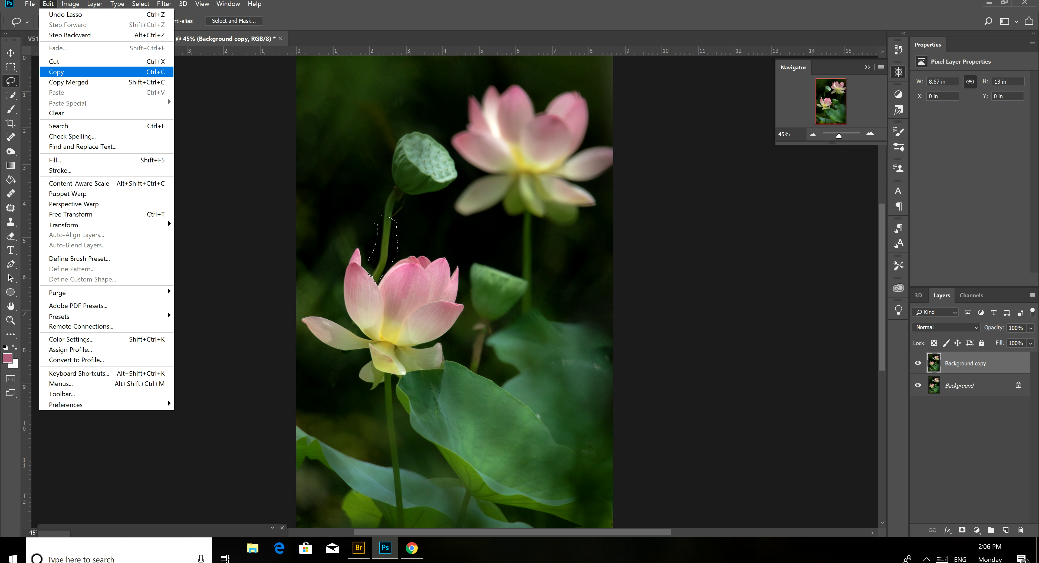
left_click(56, 72)
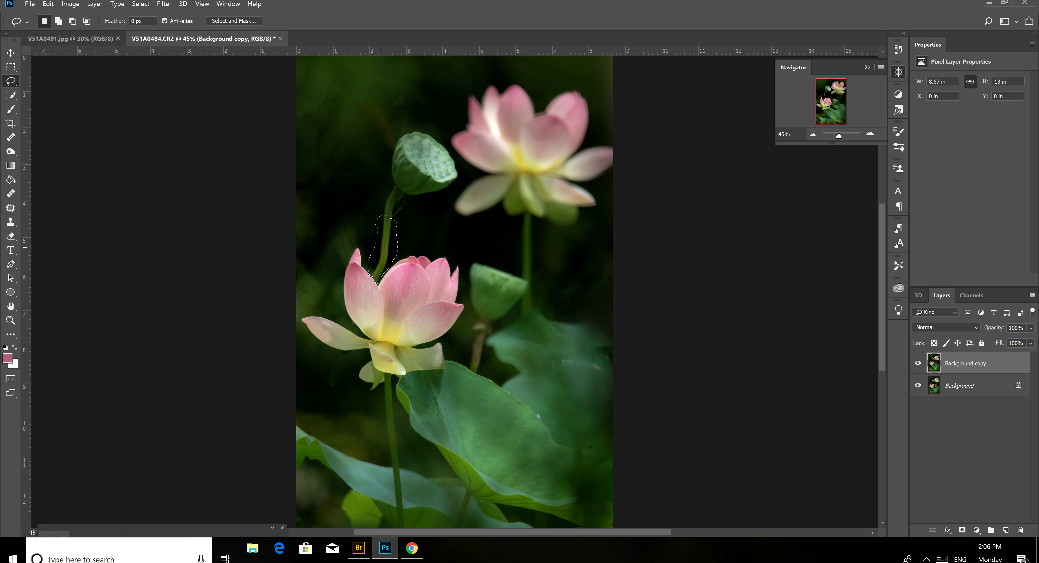
Step: Paste the copied stem section as Layer 1 above Background copy
left_click(48, 4)
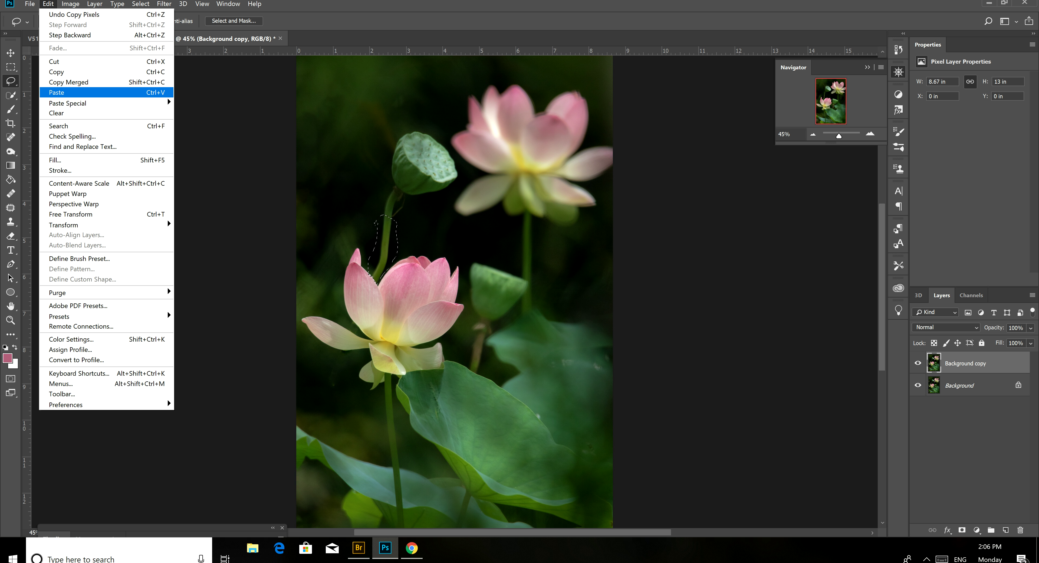
left_click(56, 93)
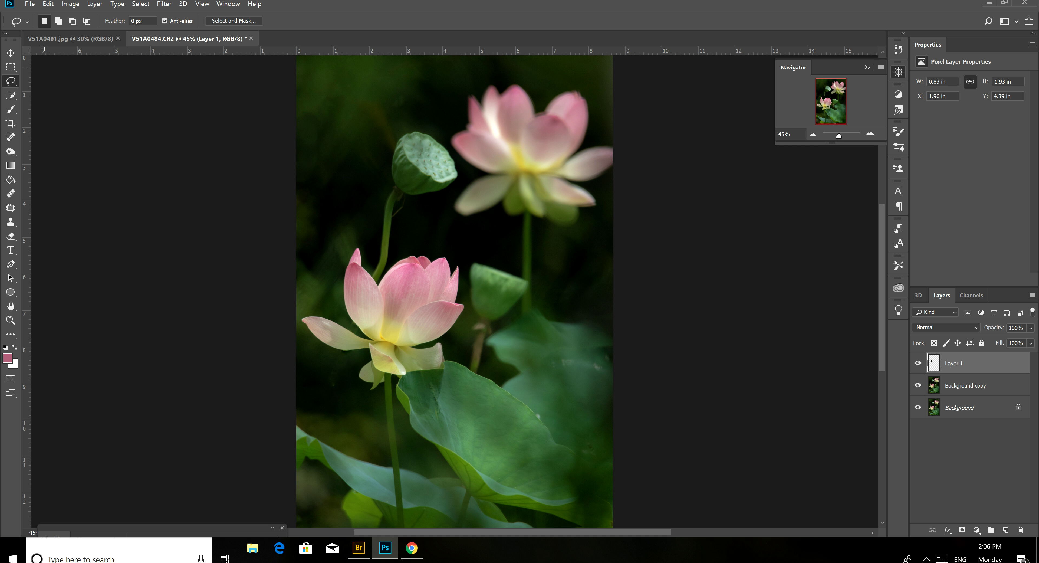
key("v")
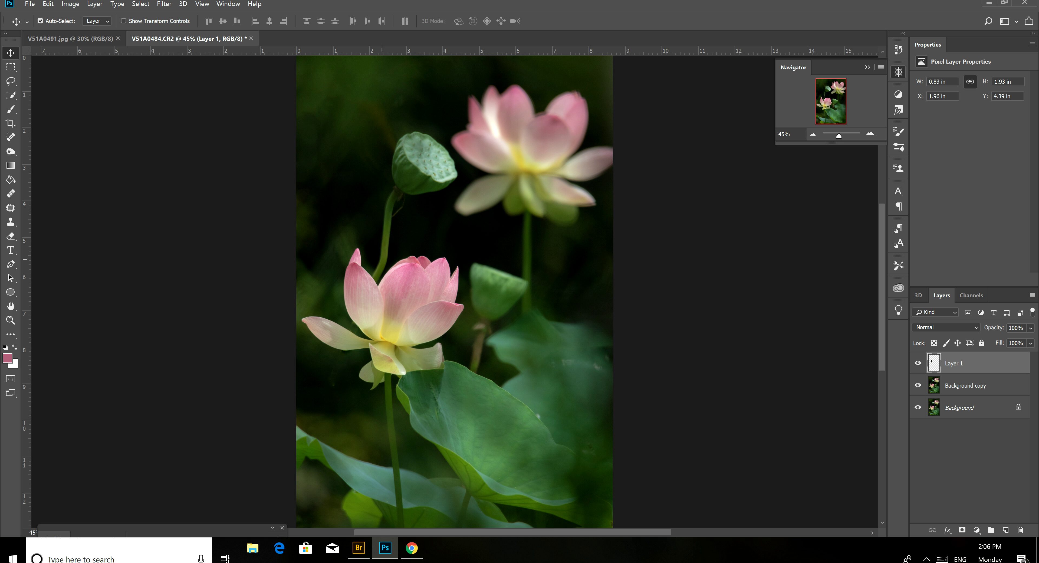
Step: Shift the pasted stem piece as a test, then undo the move
mouse_move(388, 229)
left_mouse_down()
mouse_move(403, 230)
mouse_move(364, 258)
left_mouse_up()
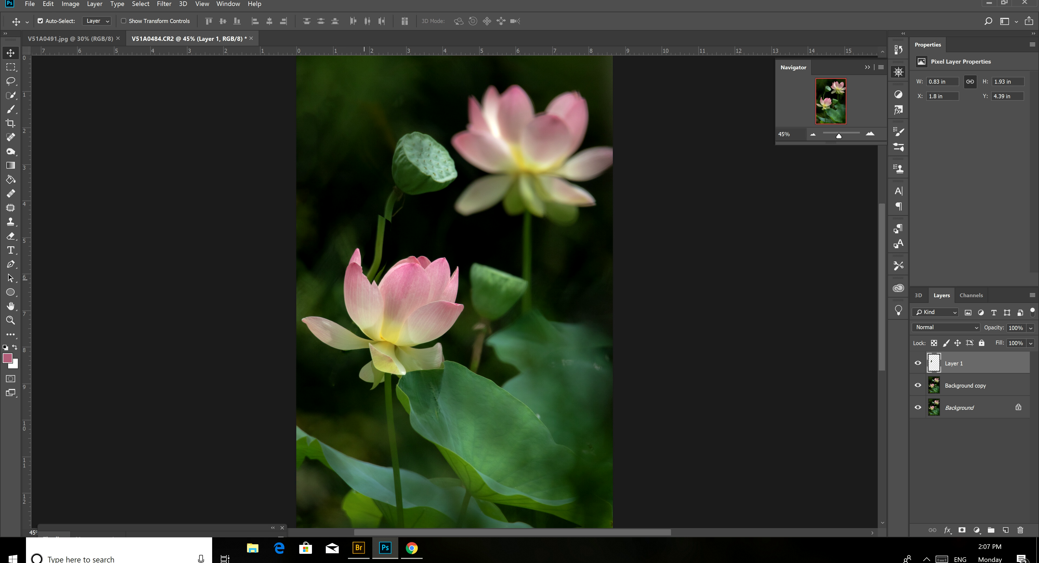
left_click(48, 4)
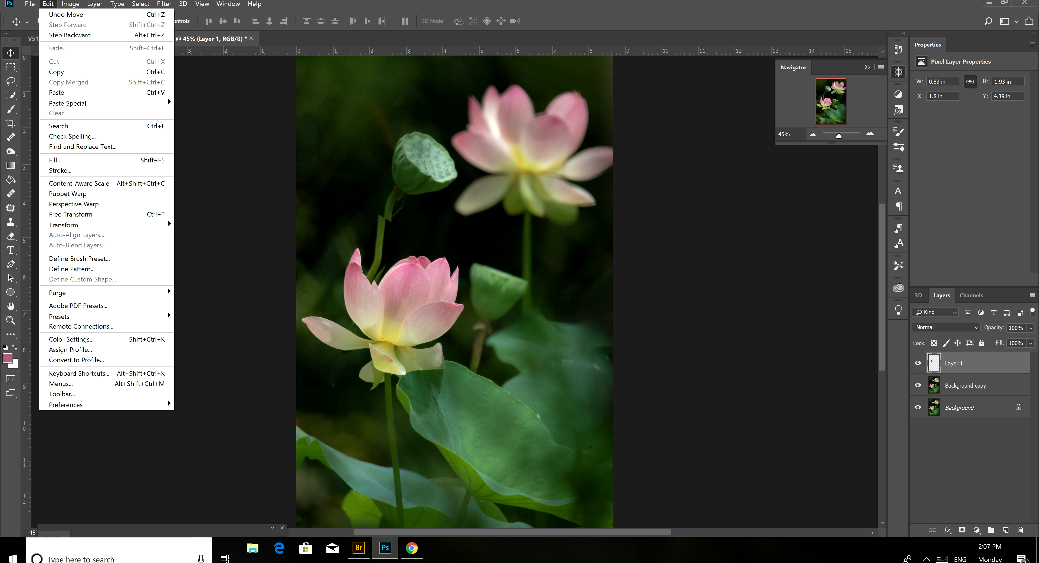
left_click(69, 35)
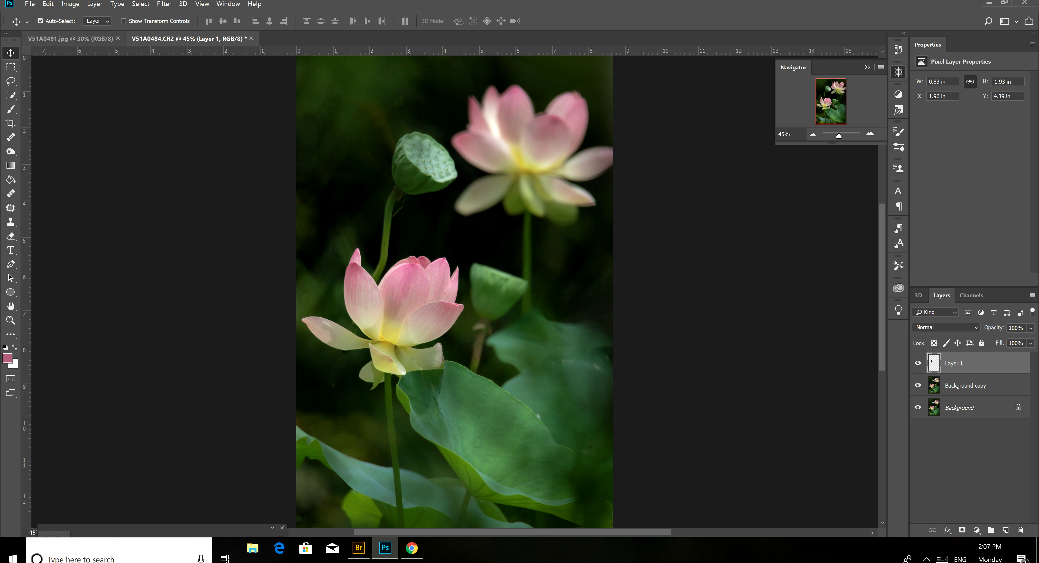
left_click(48, 4)
mouse_move(81, 224)
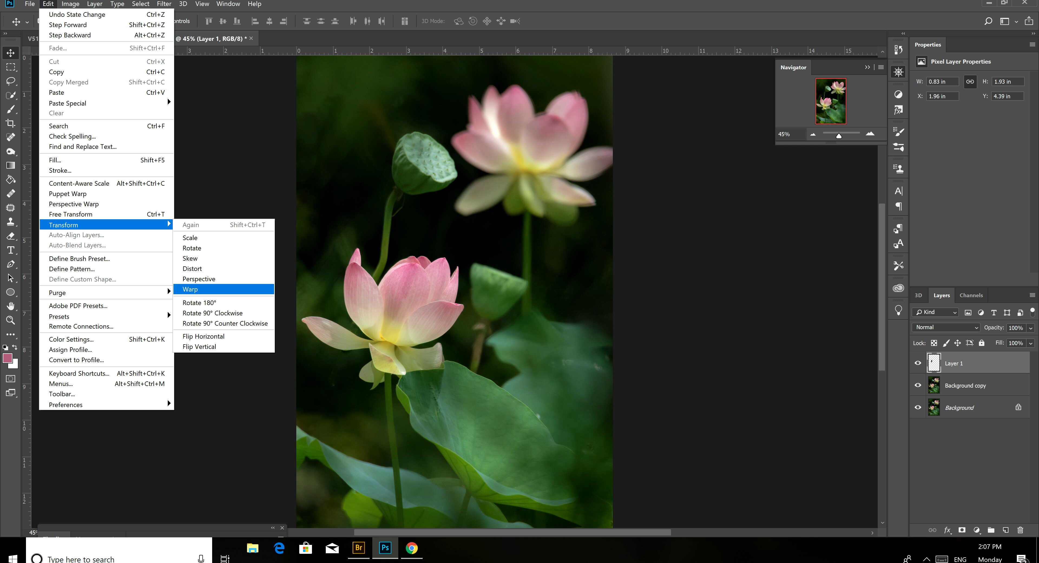
Step: Warp the stem piece to follow the stem, pulling its bottom up and slightly right, then apply it
left_click(189, 289)
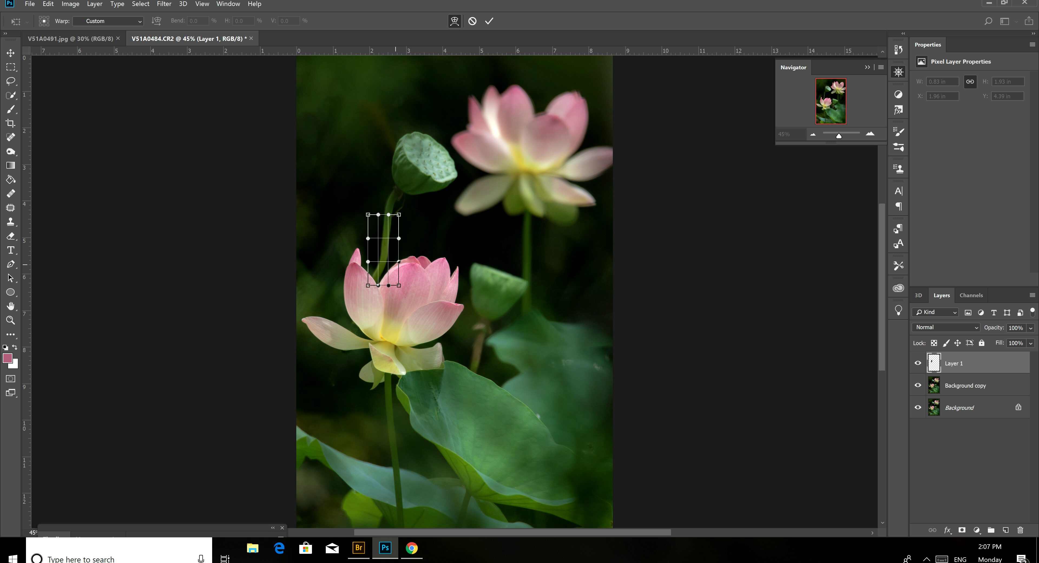
left_click_drag(383, 250, 377, 261)
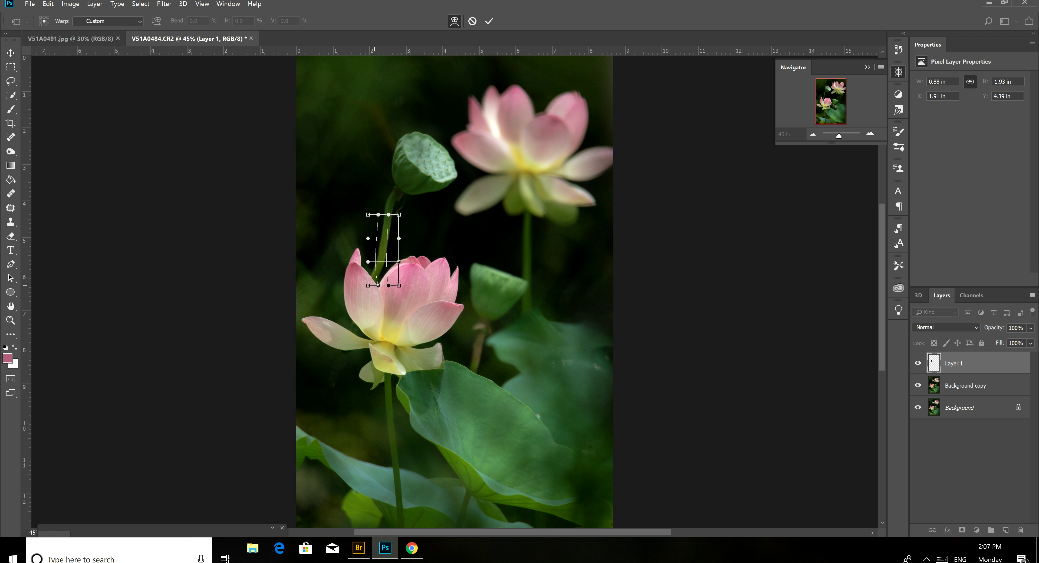
left_click_drag(378, 284, 376, 250)
left_click_drag(388, 285, 380, 283)
key("l")
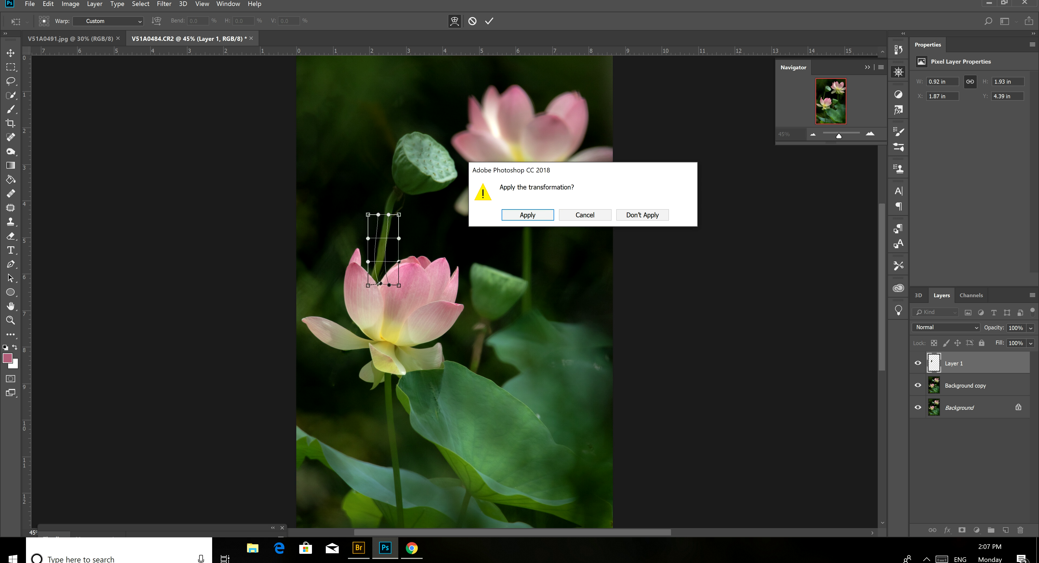
left_click(527, 214)
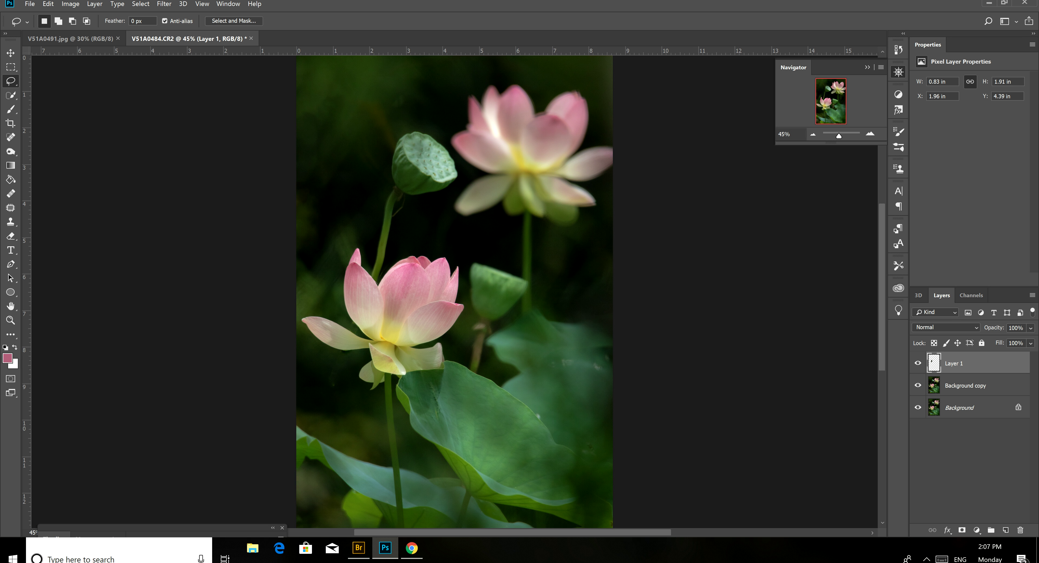
Step: Zoom in on the stem where it meets the lower petals, then hide and reshow Layer 1
scroll(457, 295, "up", 5)
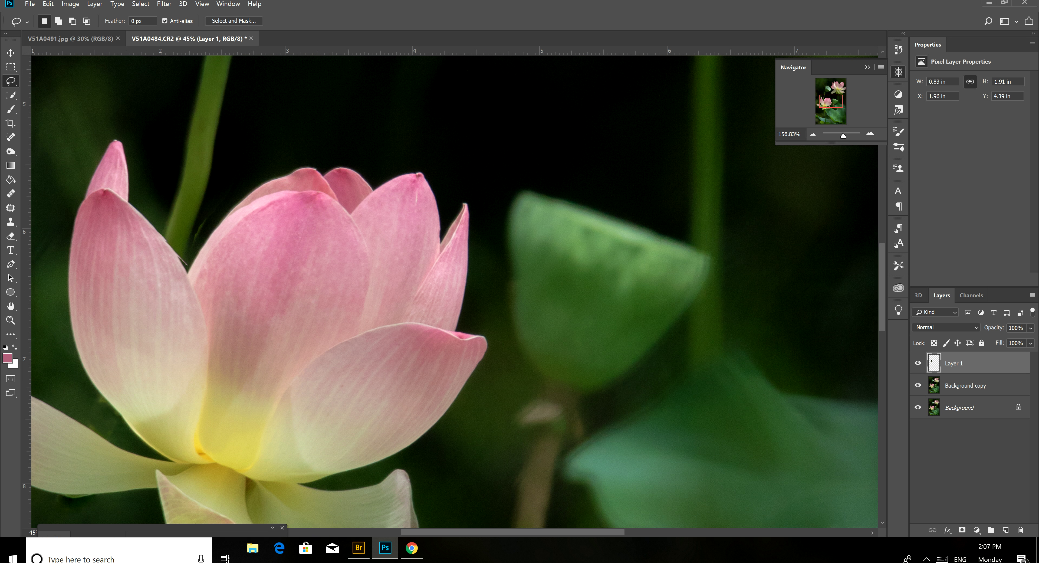
scroll(454, 288, "down", 1)
scroll(457, 294, "up", 2)
scroll(457, 294, "up", 1)
scroll(457, 295, "up", 1)
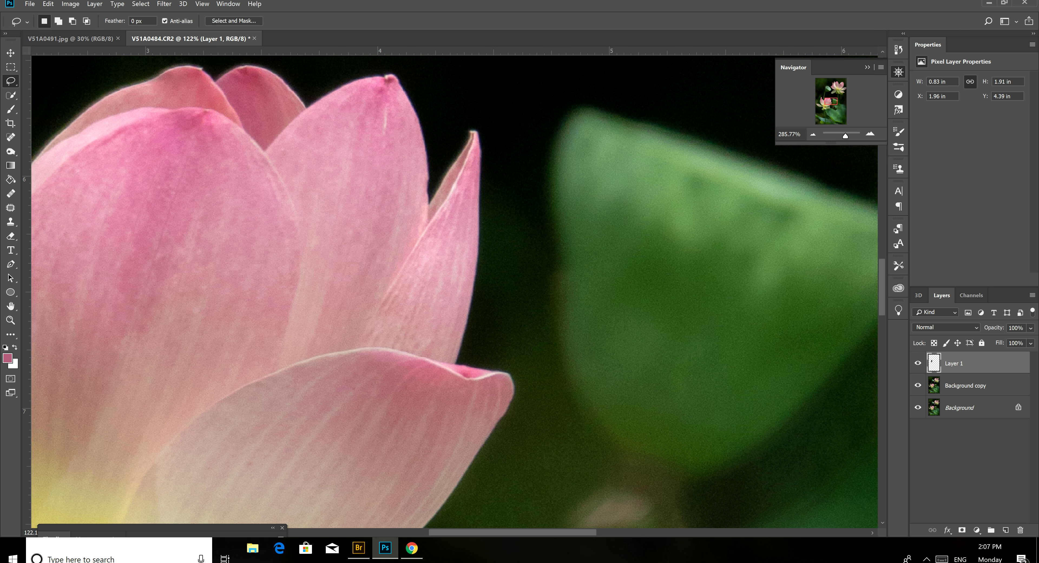
scroll(458, 294, "down", 1)
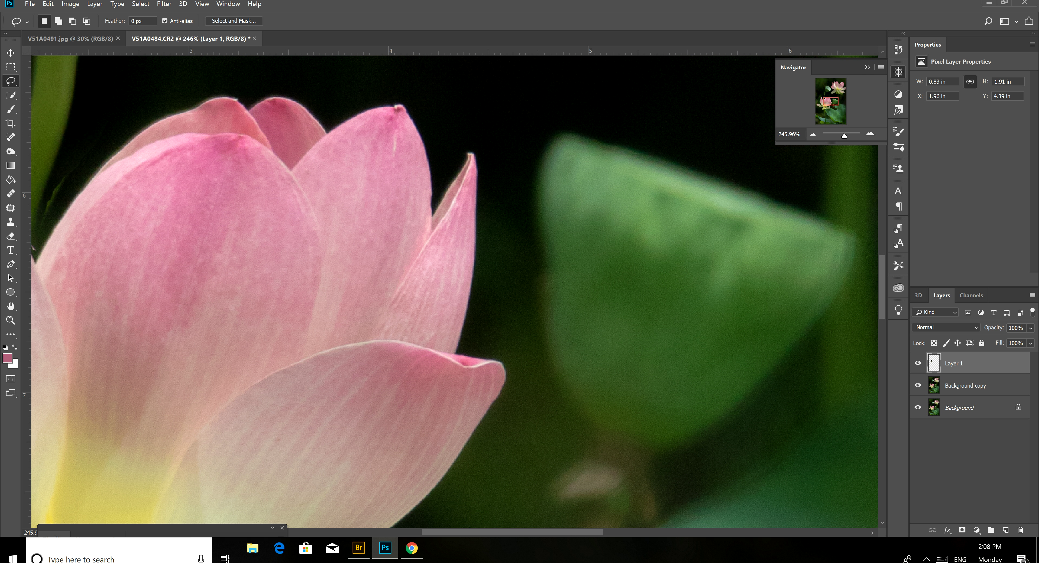
left_click_drag(457, 295, 852, 386)
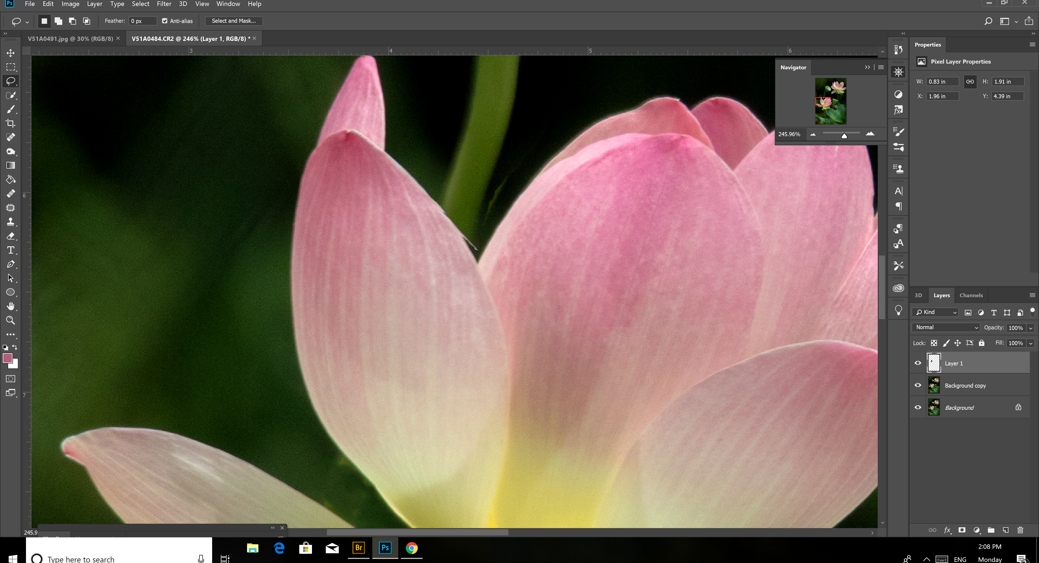
scroll(457, 292, "up", 1)
scroll(454, 291, "down", 4)
left_click(917, 362)
left_click(917, 363)
Step: Set the Eraser brush to about 32 px with 1% hardness and a rotated tip angle
key("e")
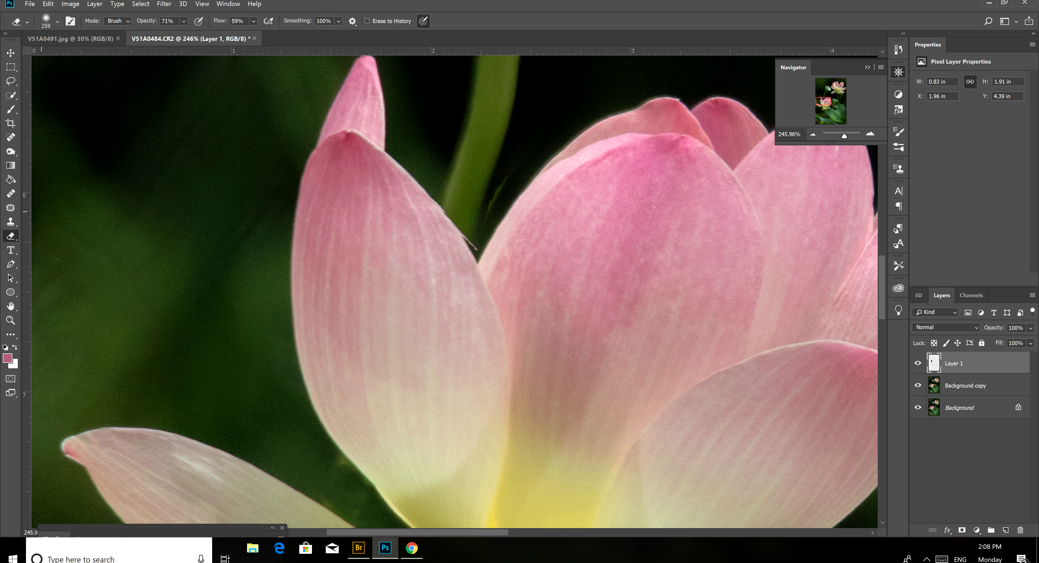
left_click(57, 21)
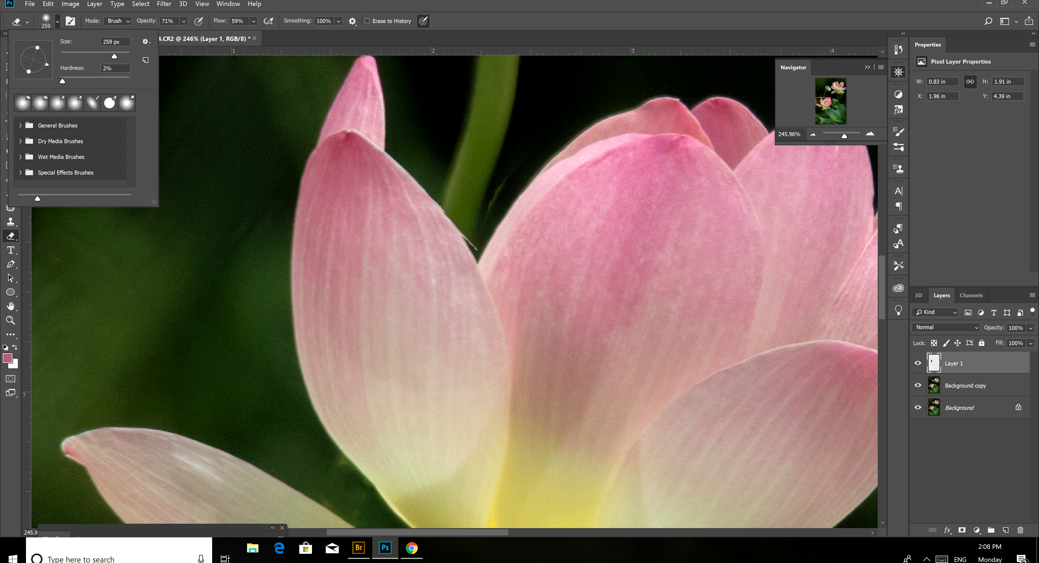
type("45")
key("Return")
key("Tab")
key("Down")
key("shift+Tab")
key("Up")
key("Up")
key("Up")
key("Down")
key("Down")
key("Down")
key("Down")
key("Down")
key("Down")
key("Left")
key("Left")
key("Left")
key("Return")
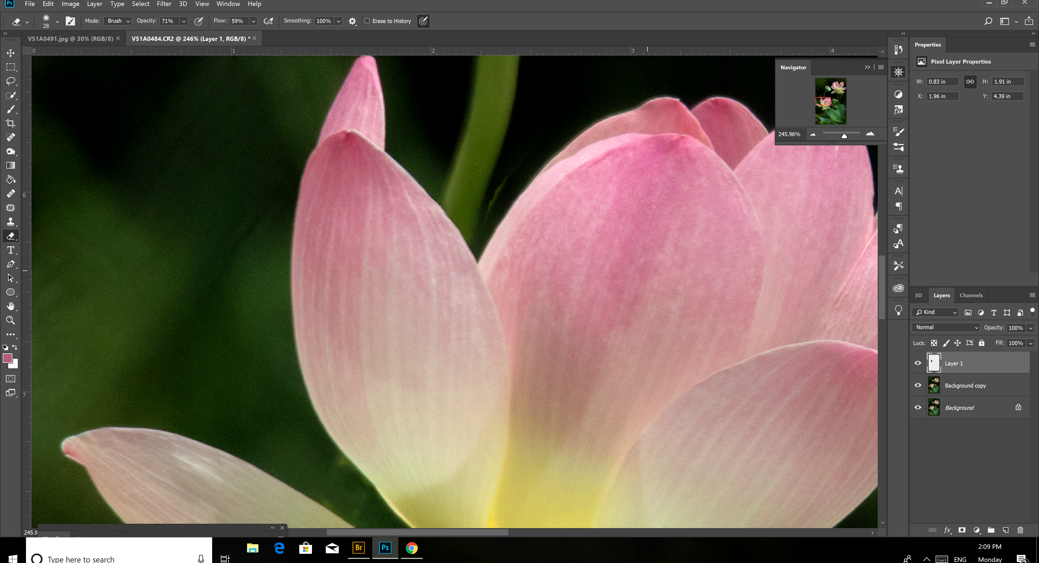
scroll(458, 291, "up", 2)
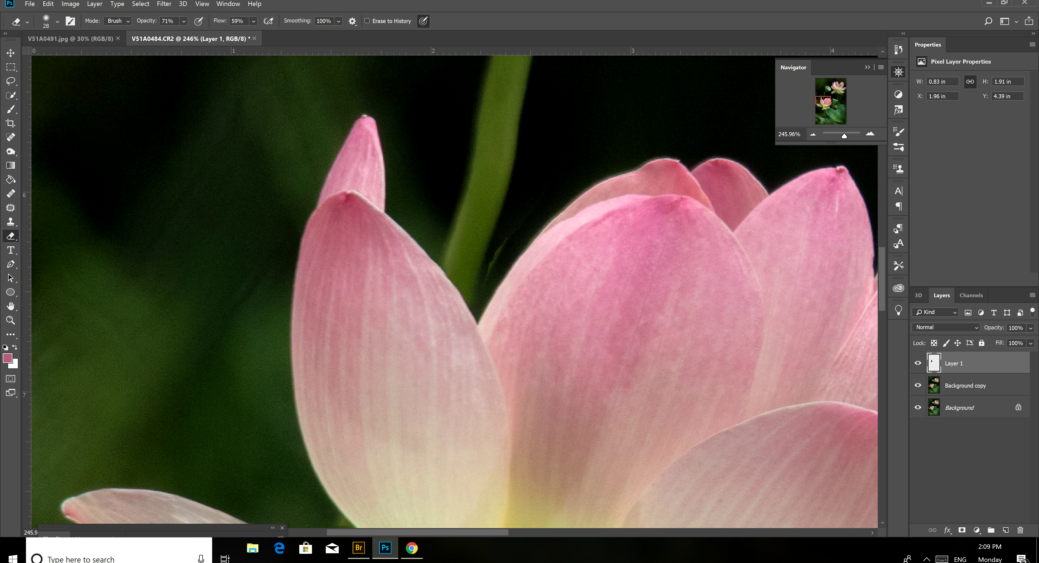
scroll(457, 292, "up", 3)
scroll(457, 291, "up", 1)
scroll(458, 292, "up", 3)
scroll(458, 292, "right", 1)
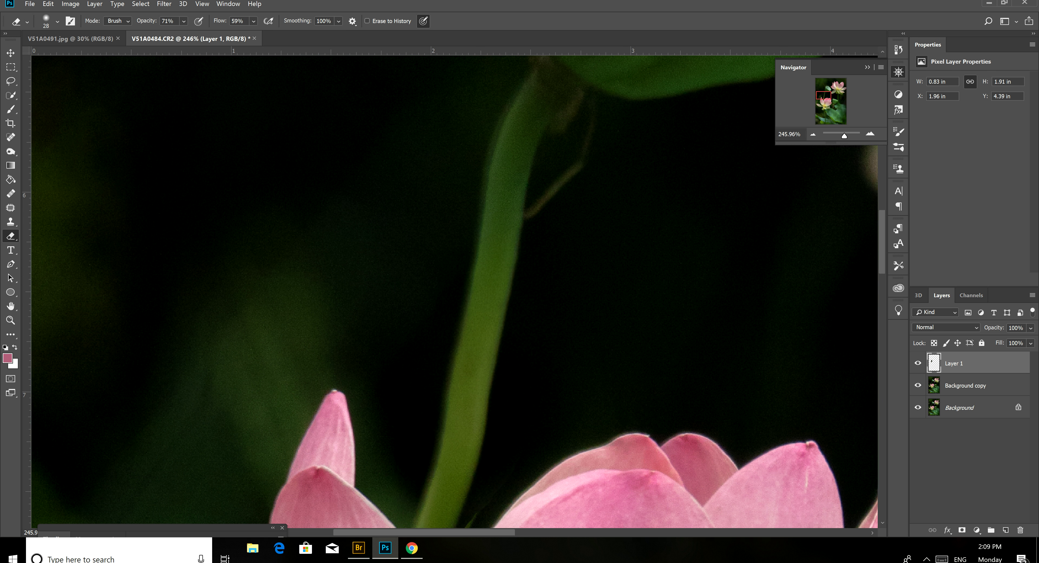
scroll(457, 292, "right", 1)
scroll(457, 291, "up", 2)
scroll(457, 292, "up", 2)
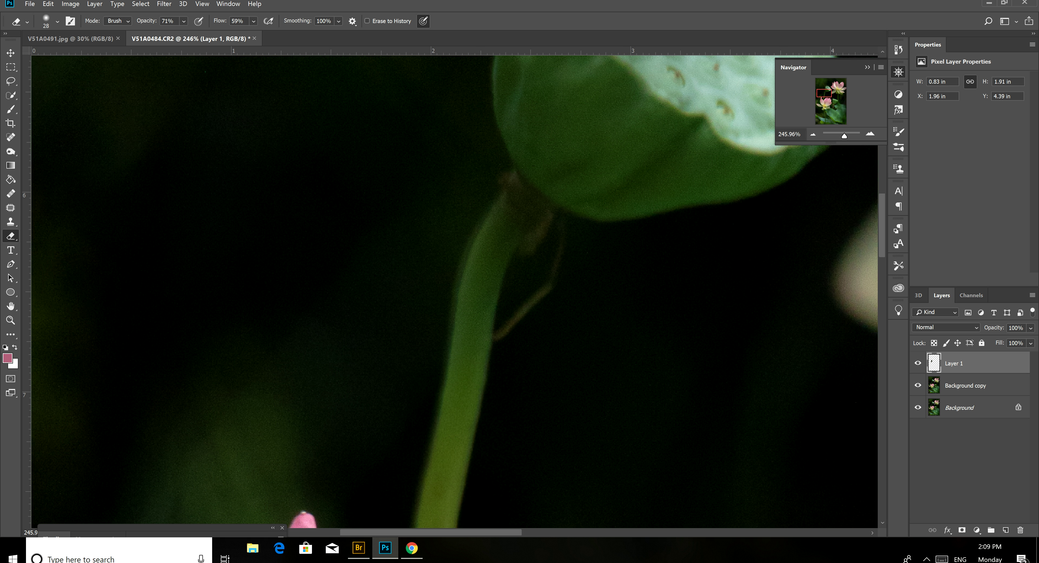
scroll(457, 292, "down", 6)
scroll(457, 292, "left", 2)
scroll(457, 292, "up", 1)
scroll(457, 292, "up", 4)
scroll(457, 291, "down", 1)
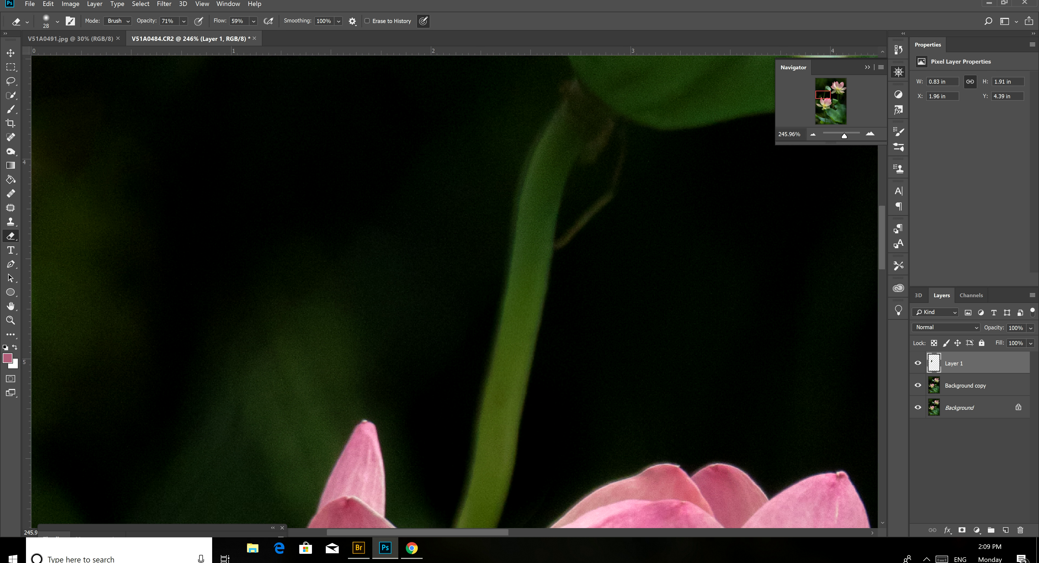
scroll(458, 291, "down", 5)
scroll(458, 292, "up", 1)
scroll(458, 291, "right", 1)
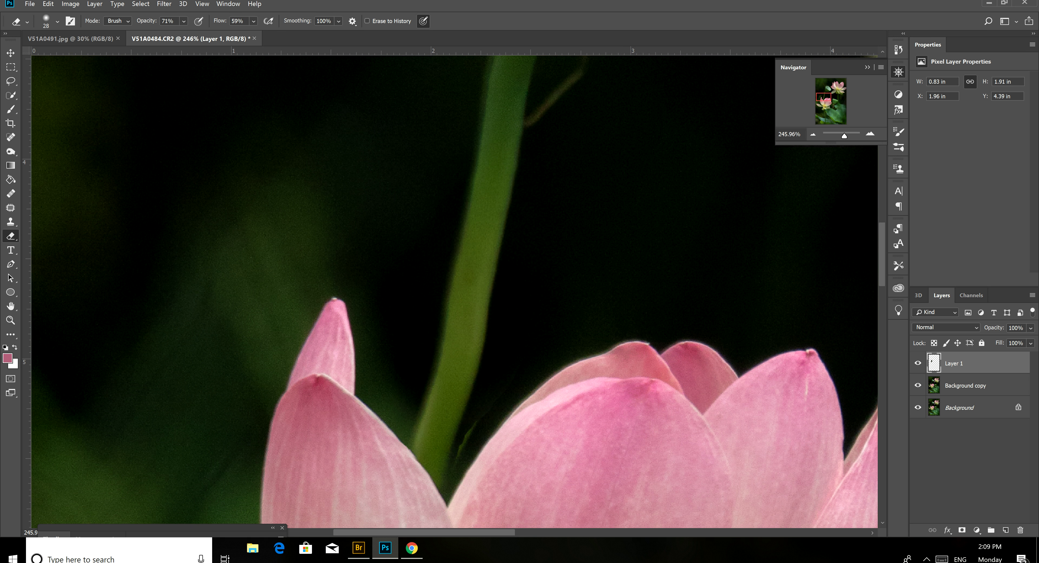
scroll(457, 292, "up", 1)
scroll(458, 292, "left", 1)
left_click(917, 362)
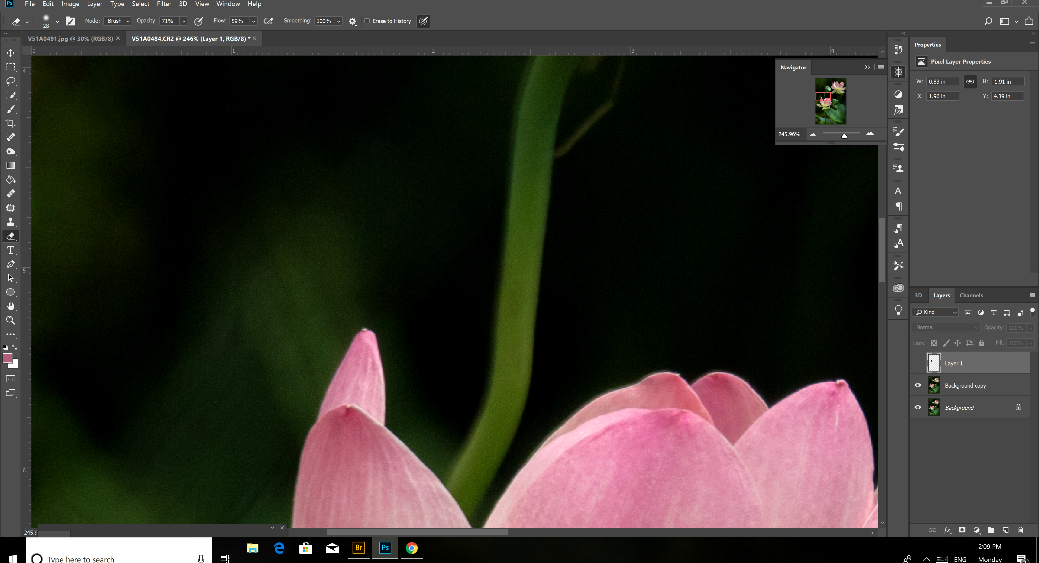
left_click(917, 363)
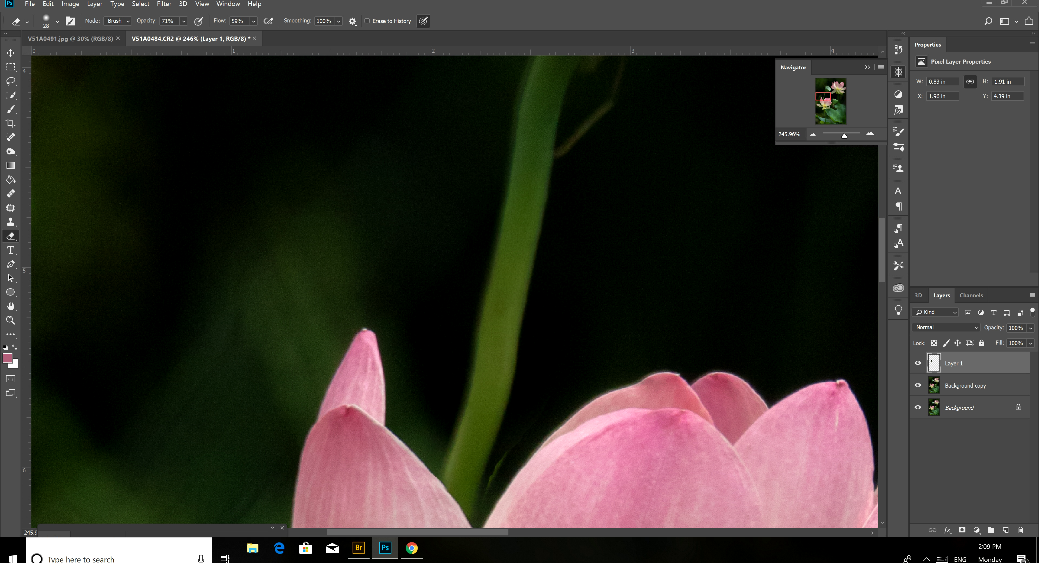
Step: Toggle Layer 1, cancel an accidental New Group, and reopen the Layers panel menu
key("ctrl+comma")
key("ctrl+comma")
left_click(1032, 295)
left_click(968, 299)
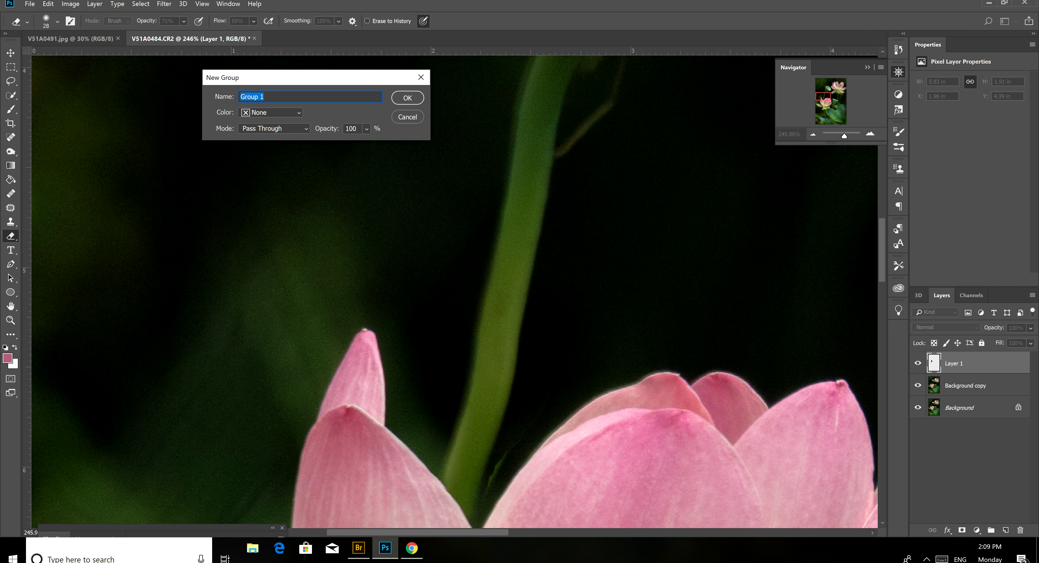
left_click(407, 116)
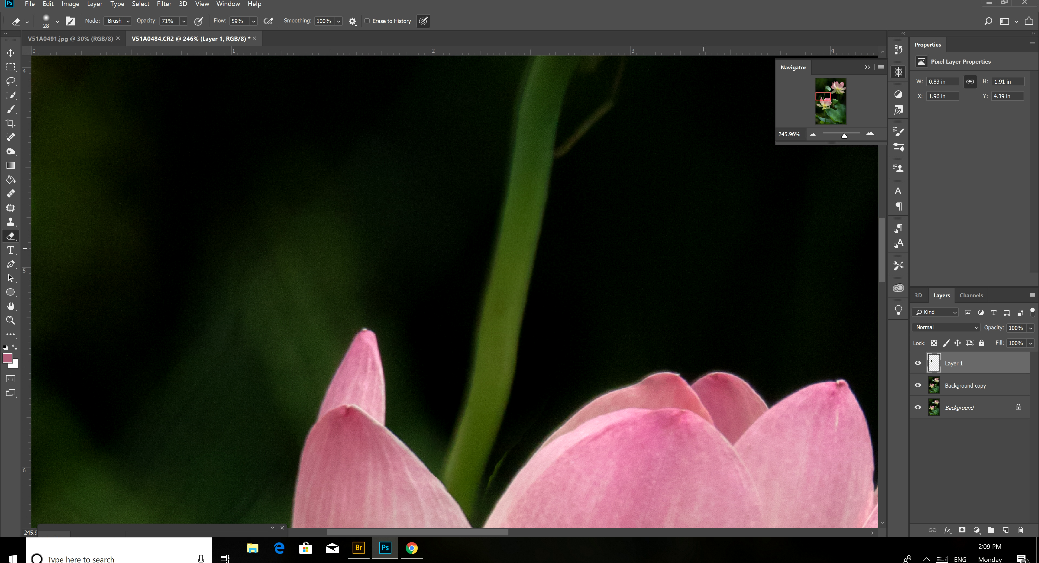
left_click(1032, 295)
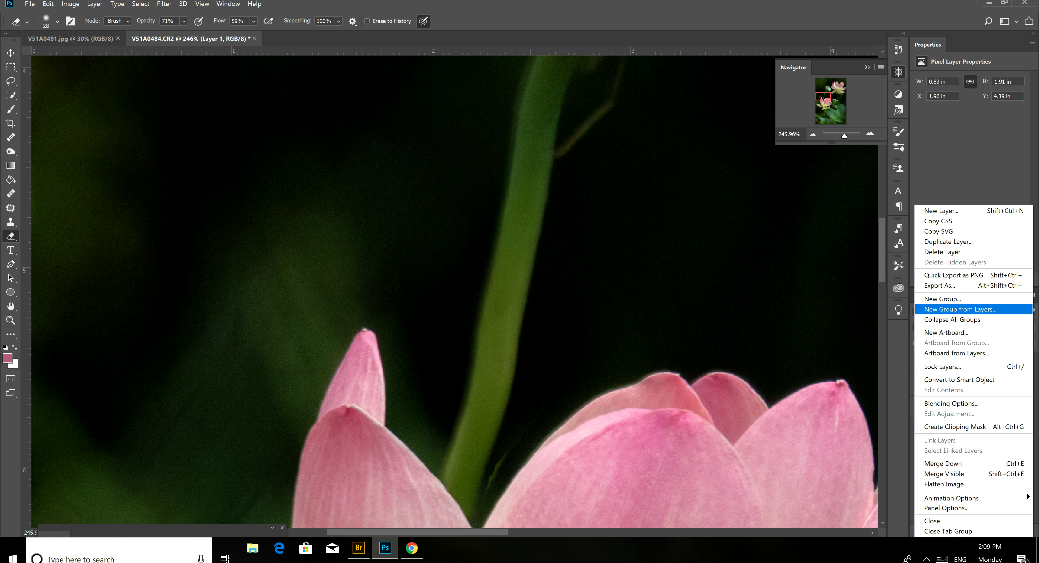